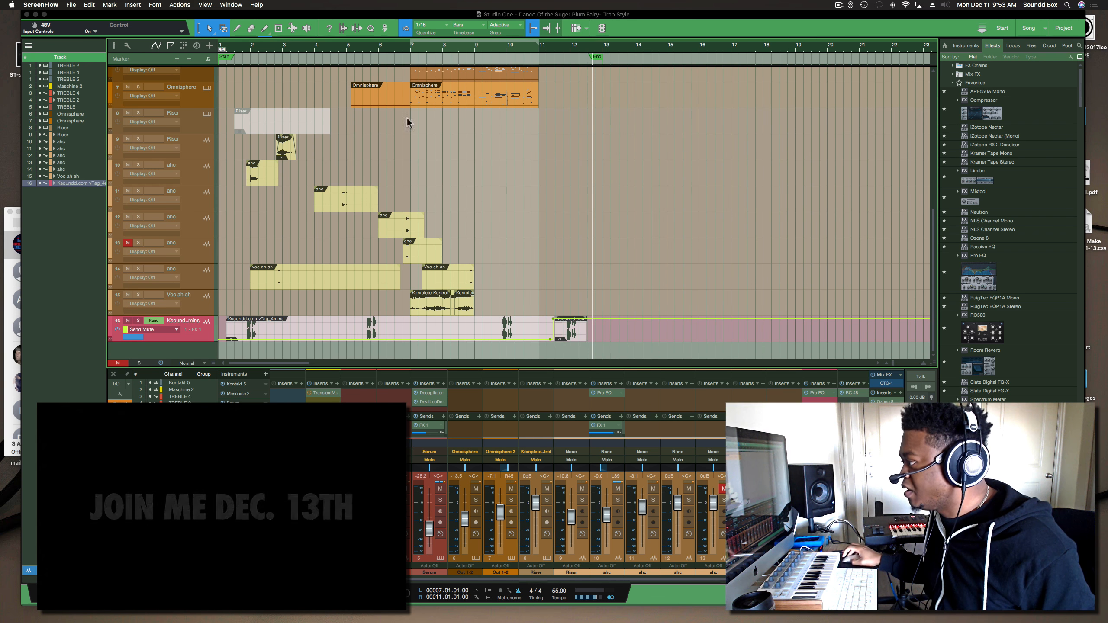
Solo the TREBLE 4 instrument track and play it back
scroll(412, 105, up, 10)
click(308, 124)
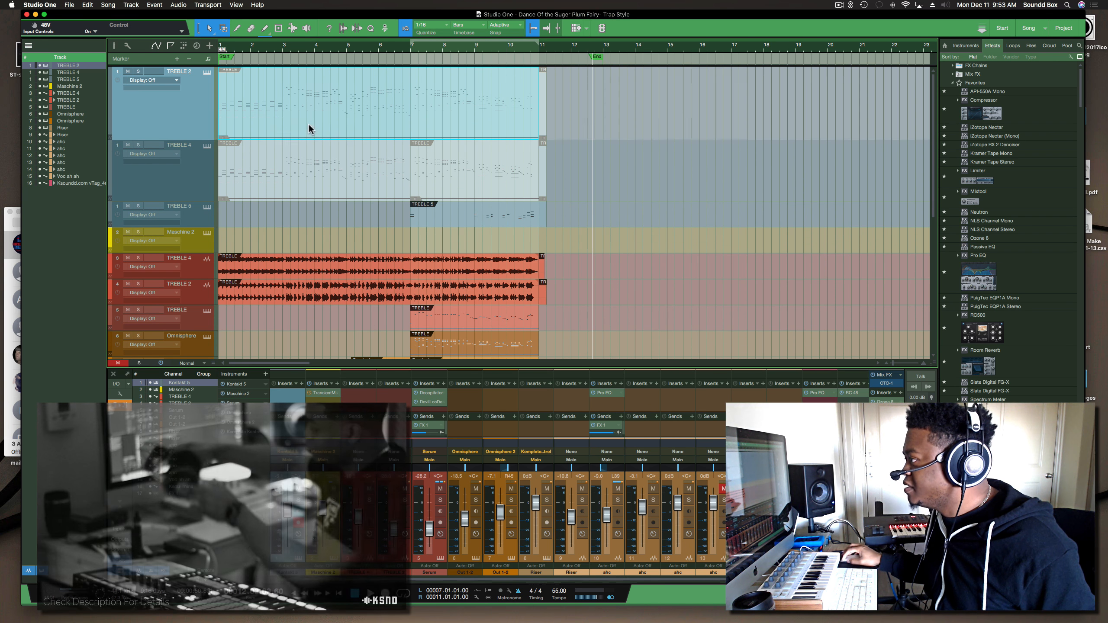
click(194, 123)
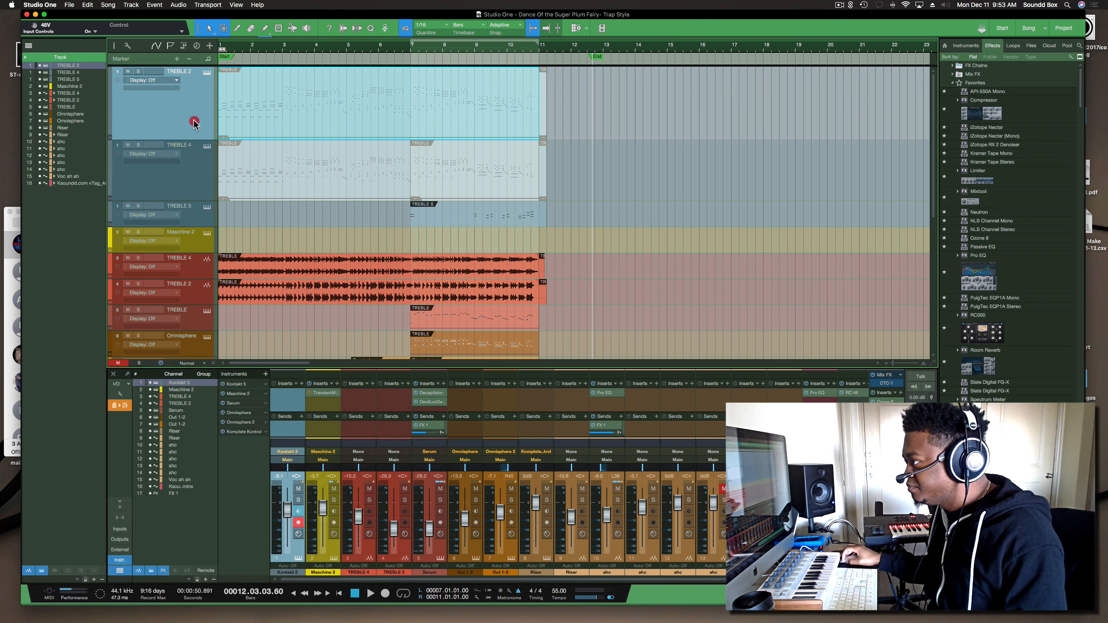
click(195, 148)
key(s)
key(space)
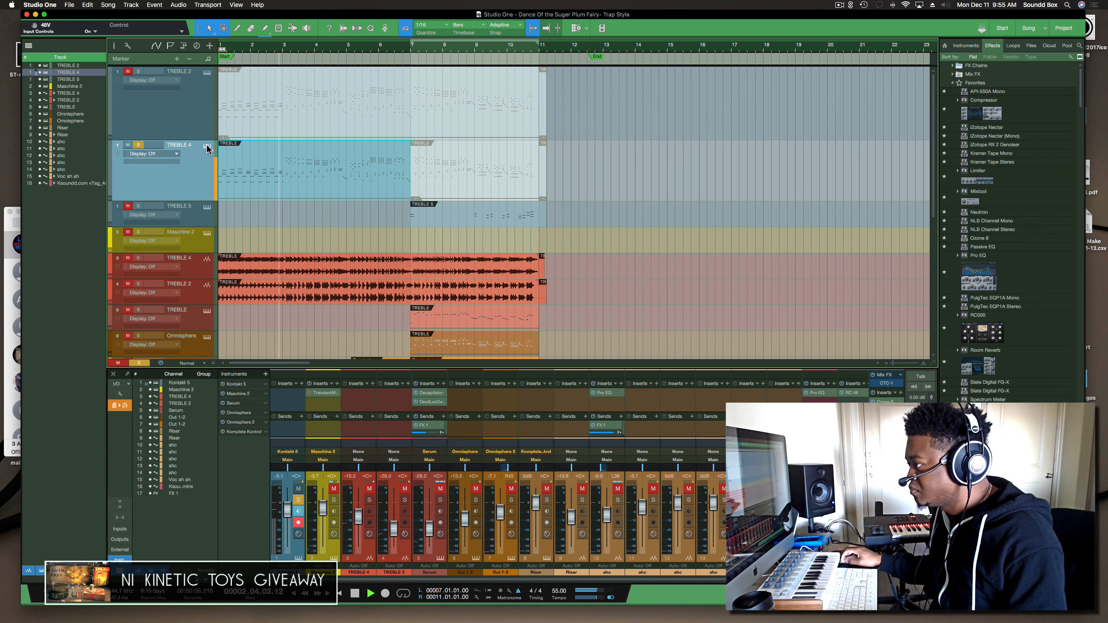
Open the TREBLE 4 track's Kontakt instrument window, place it beside the track list and stop playback
click(208, 147)
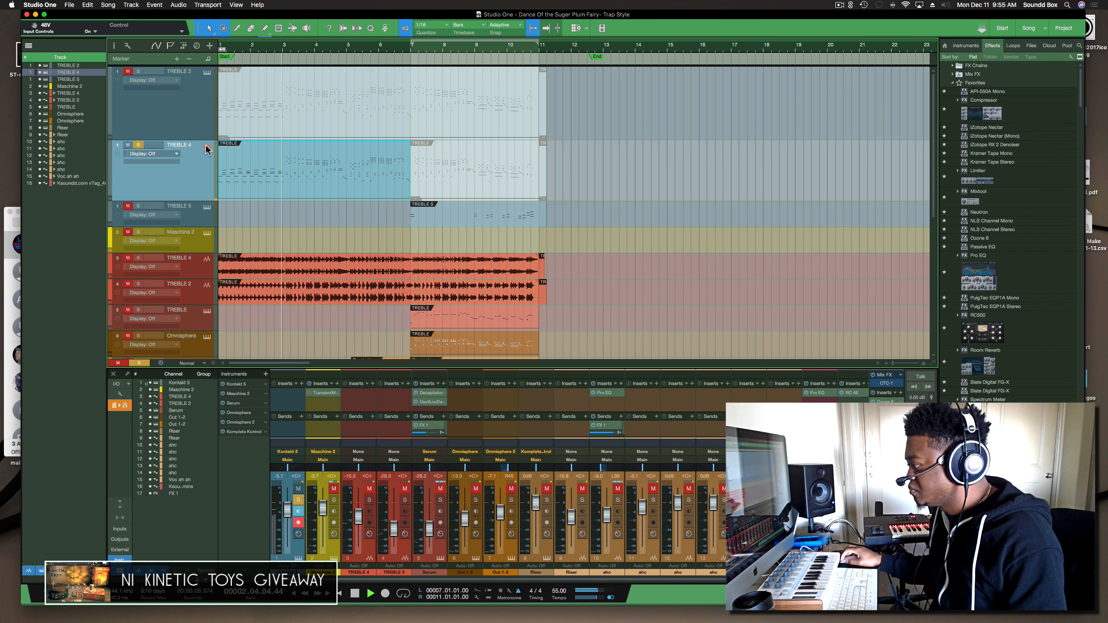
click(207, 146)
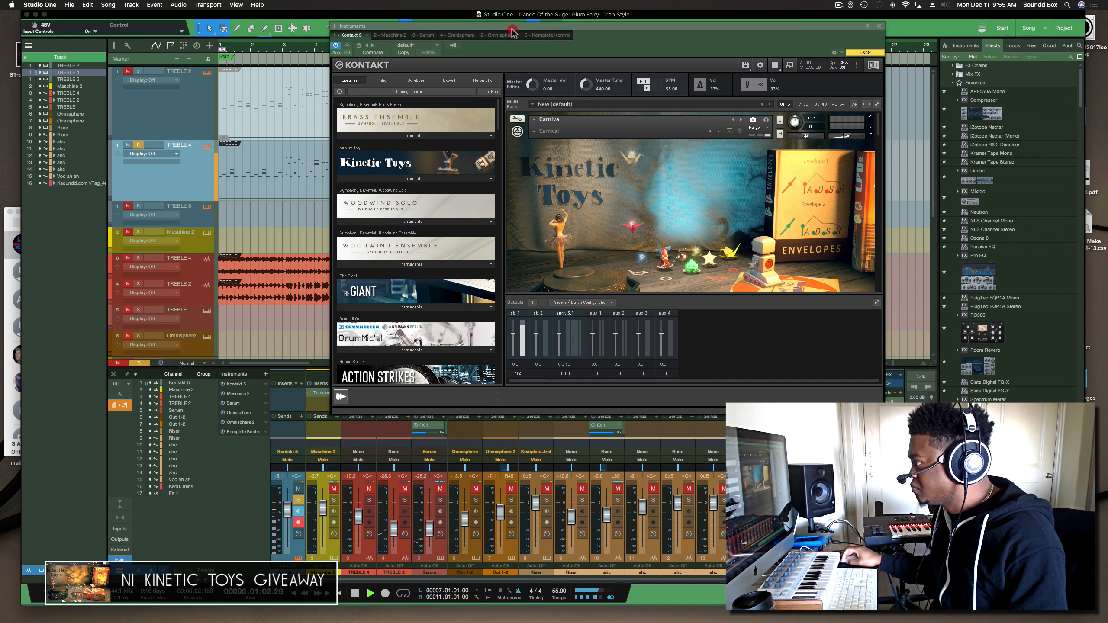
drag(510, 27, 555, 41)
key(space)
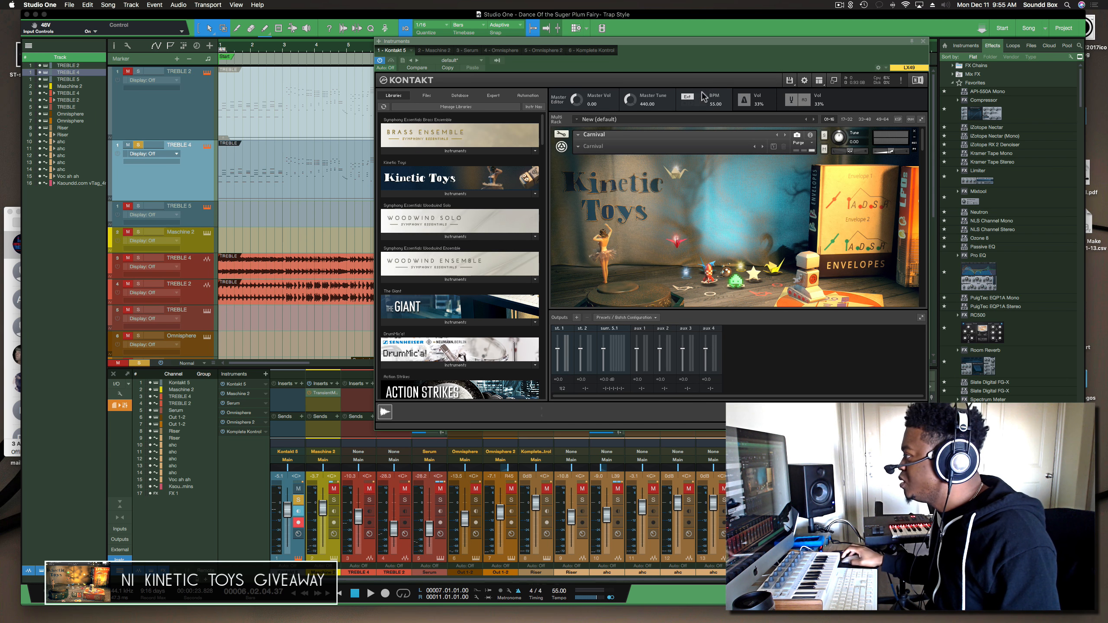
drag(669, 40, 626, 46)
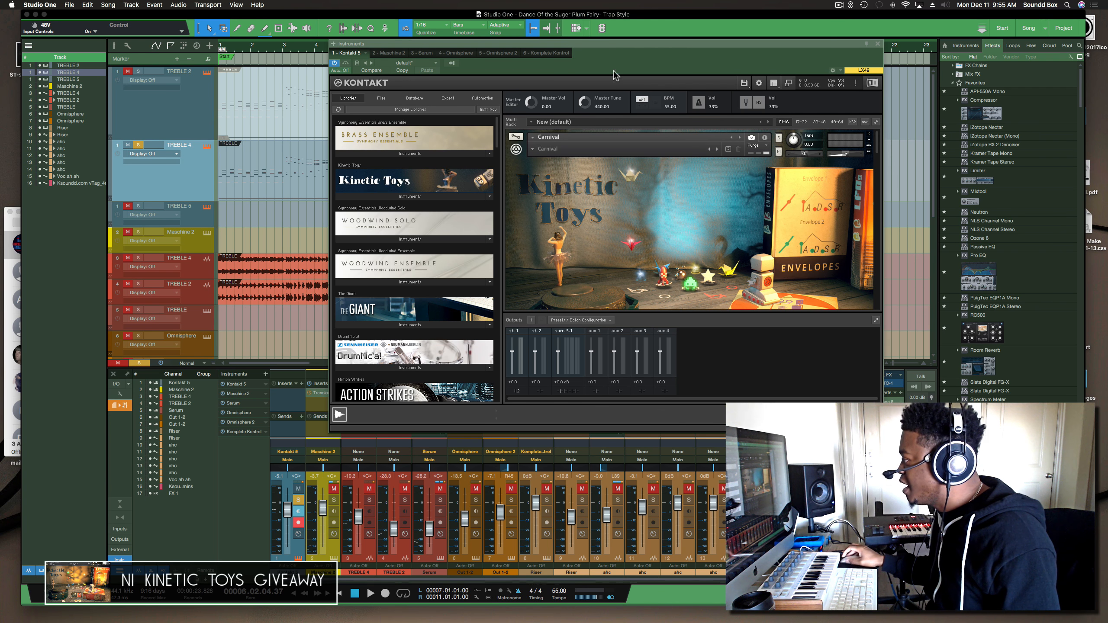
Look over the instruments loaded in the Kontakt rack and the Kinetic Toys library's instrument list
scroll(658, 257, down, 3)
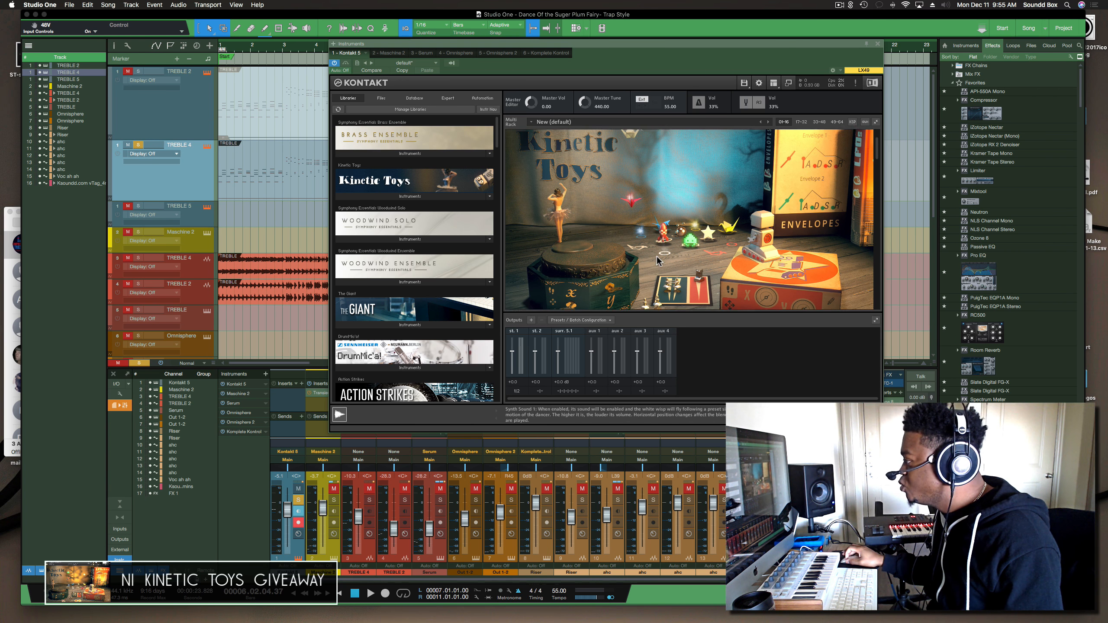
scroll(658, 260, down, 3)
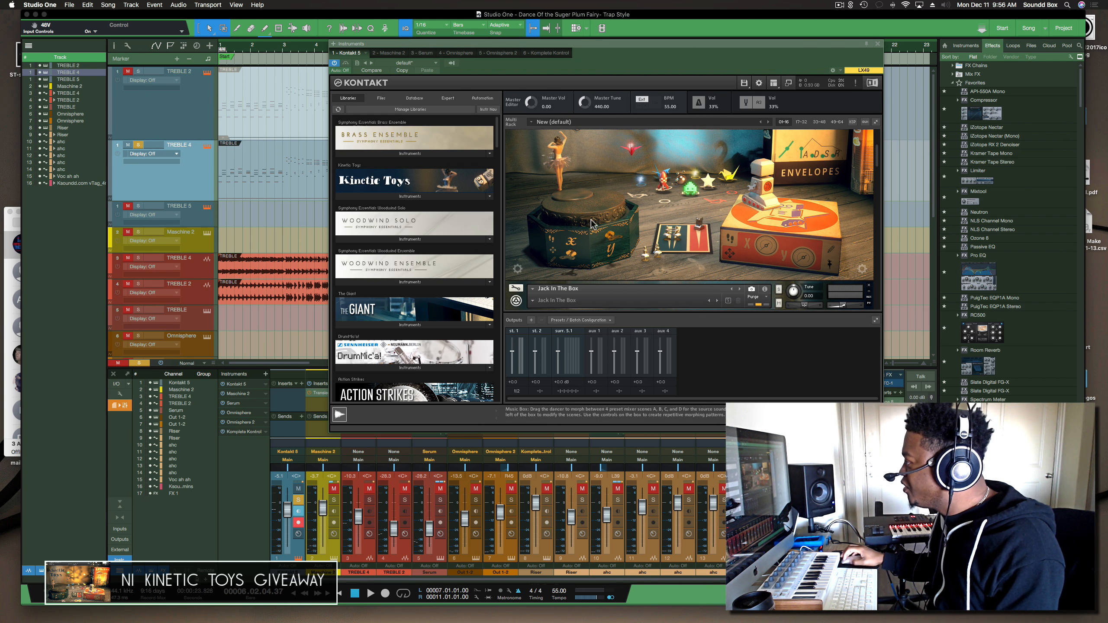
scroll(662, 204, up, 1)
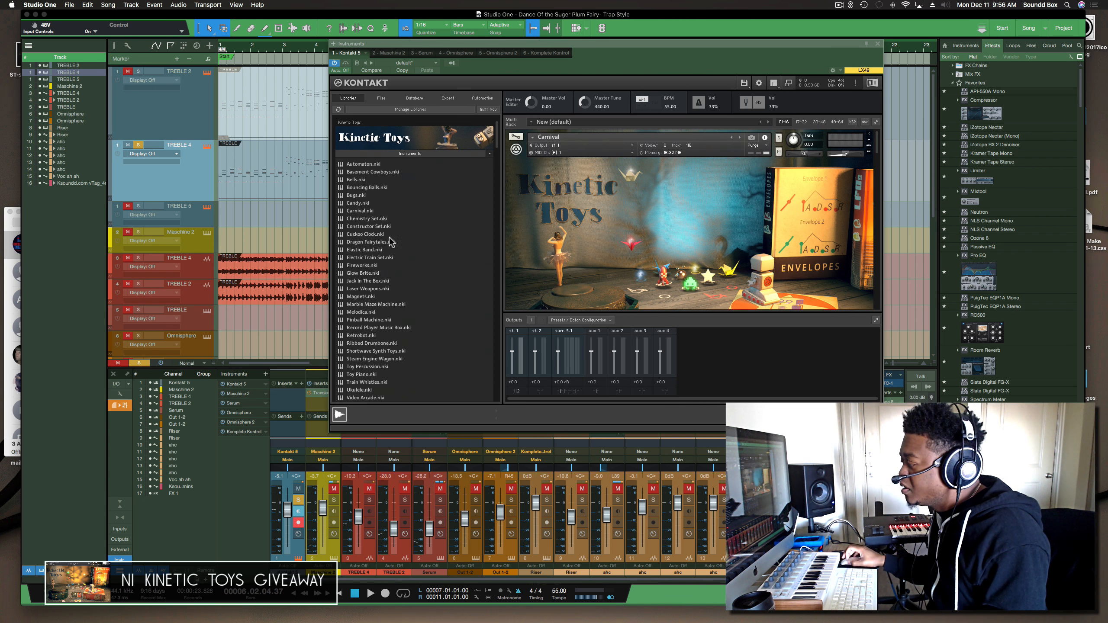
scroll(405, 224, down, 5)
scroll(405, 223, up, 5)
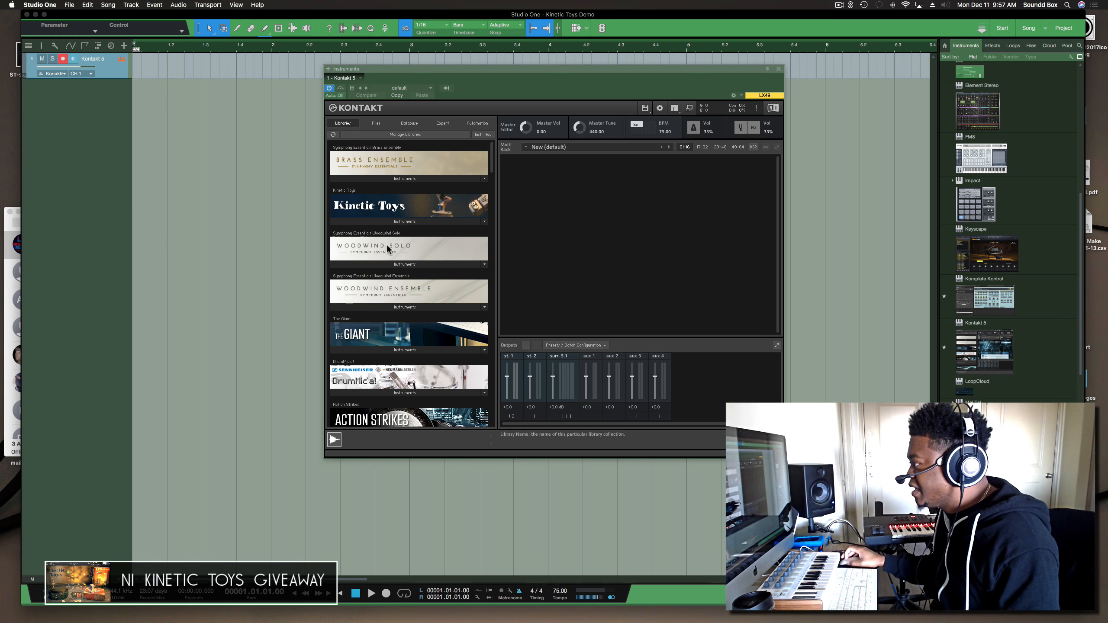
In the Kinetic Toys Demo song, load Automaton from the Kinetic Toys library and advance through its instruments to Bouncing Balls
click(405, 221)
drag(358, 189, 554, 194)
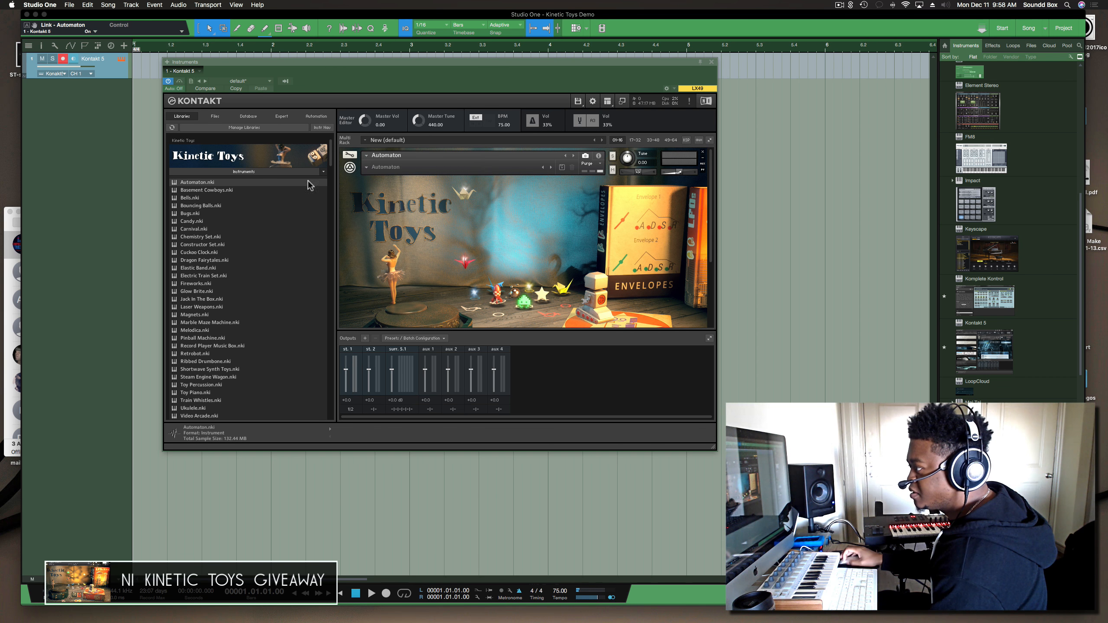
click(574, 156)
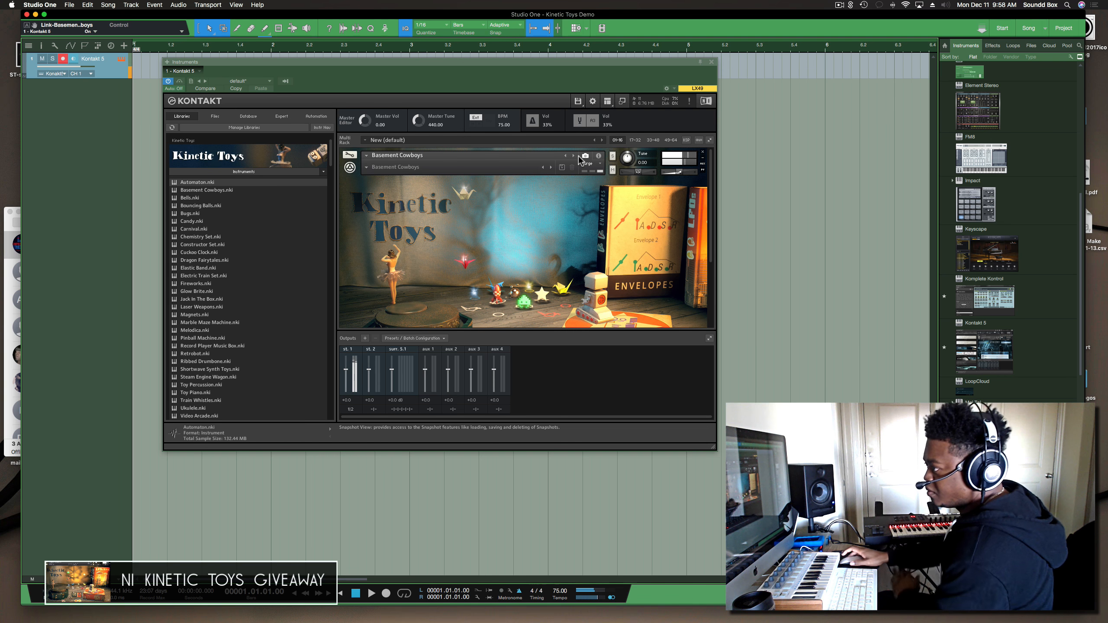
click(573, 156)
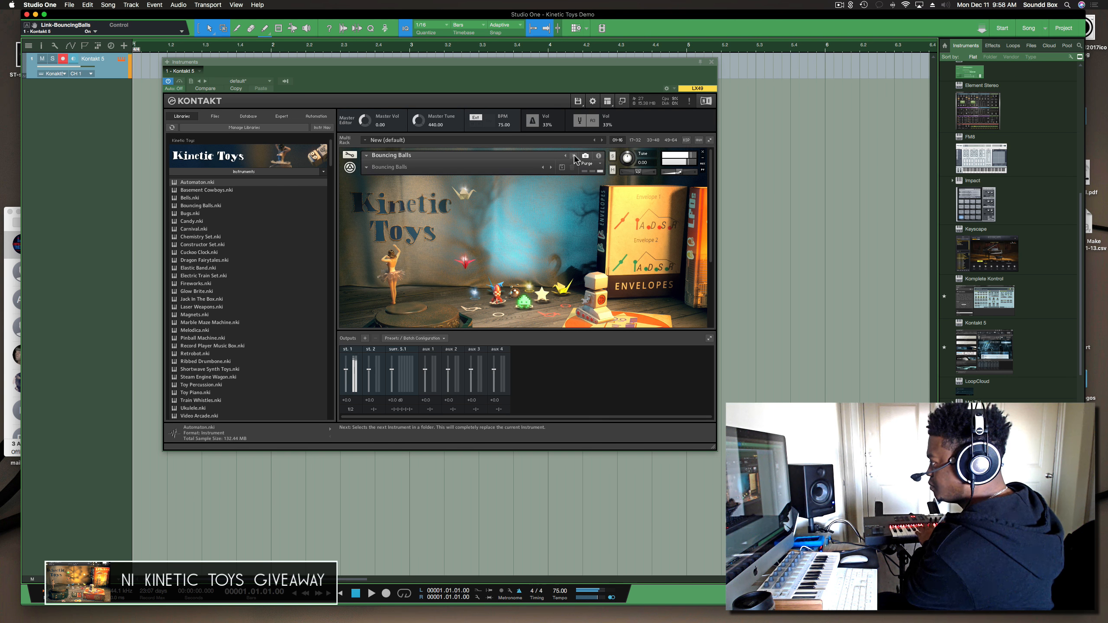
Audition the following Kinetic Toys instruments, including Bugs, Candy, Carnival and Constructor Set, ending on Cuckoo Clock
click(572, 157)
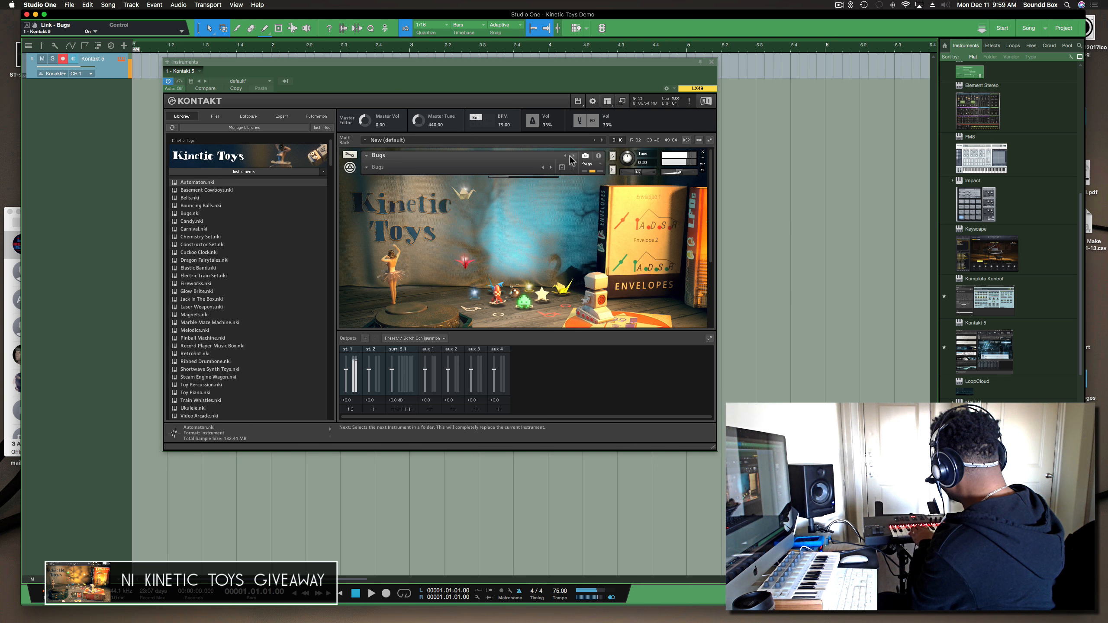
click(572, 156)
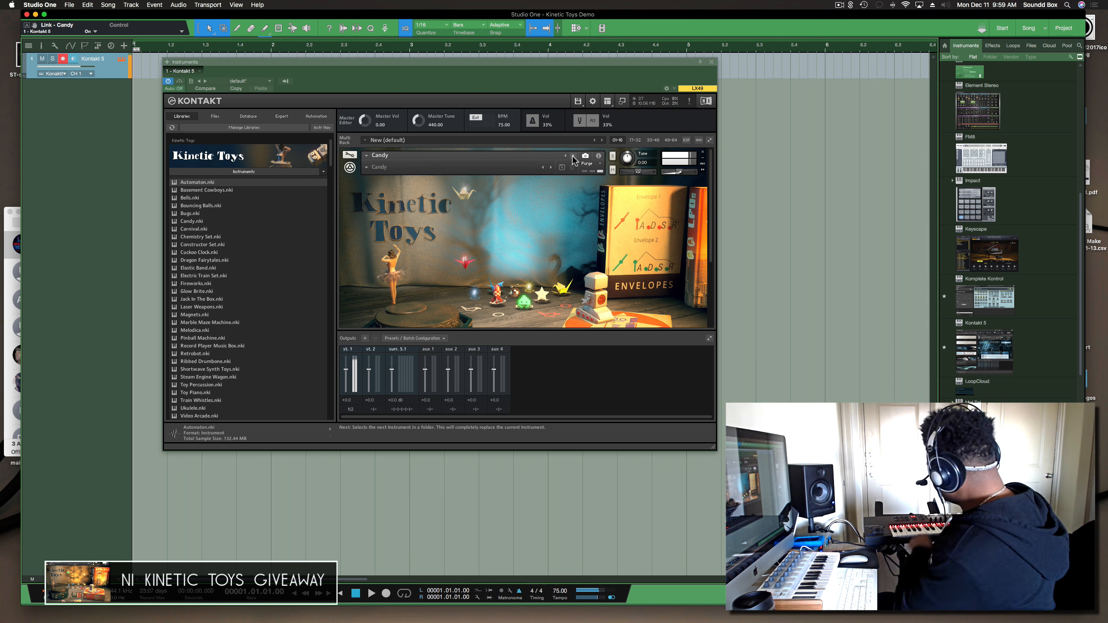
click(573, 156)
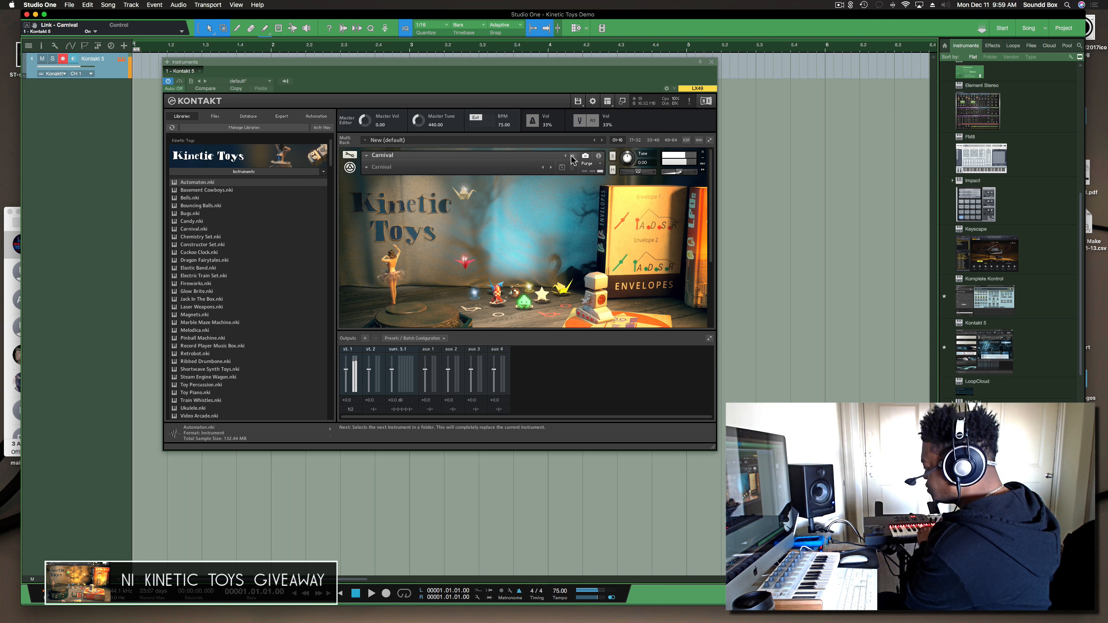
click(572, 156)
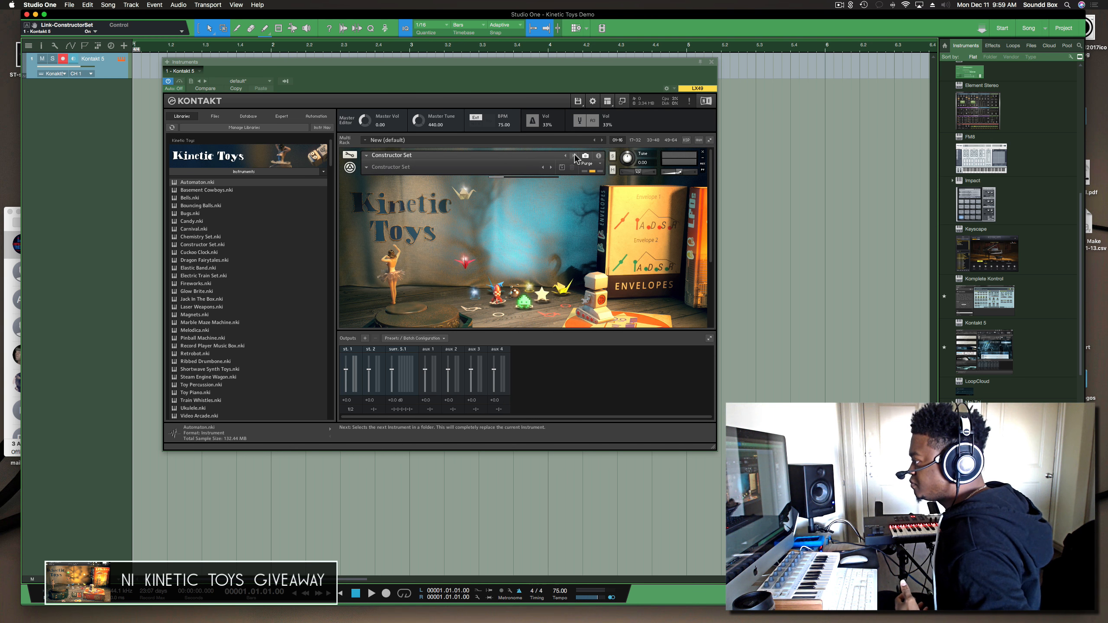
click(575, 155)
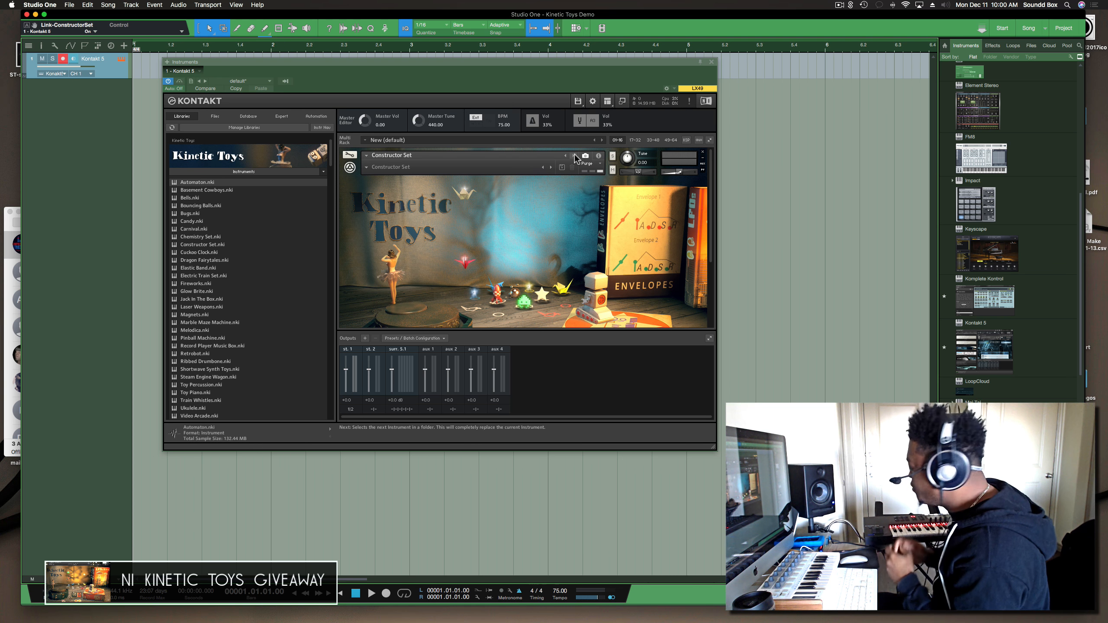
click(574, 156)
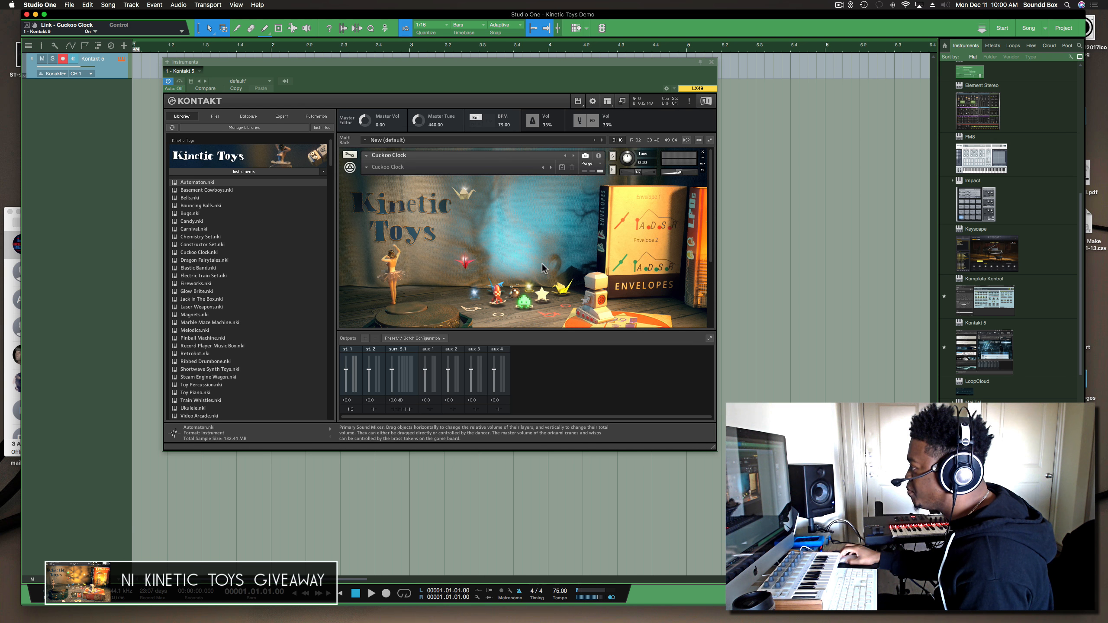
Morph the Cuckoo Clock instrument's effects by repositioning the robot on the FX box
scroll(541, 264, down, 2)
scroll(542, 265, up, 1)
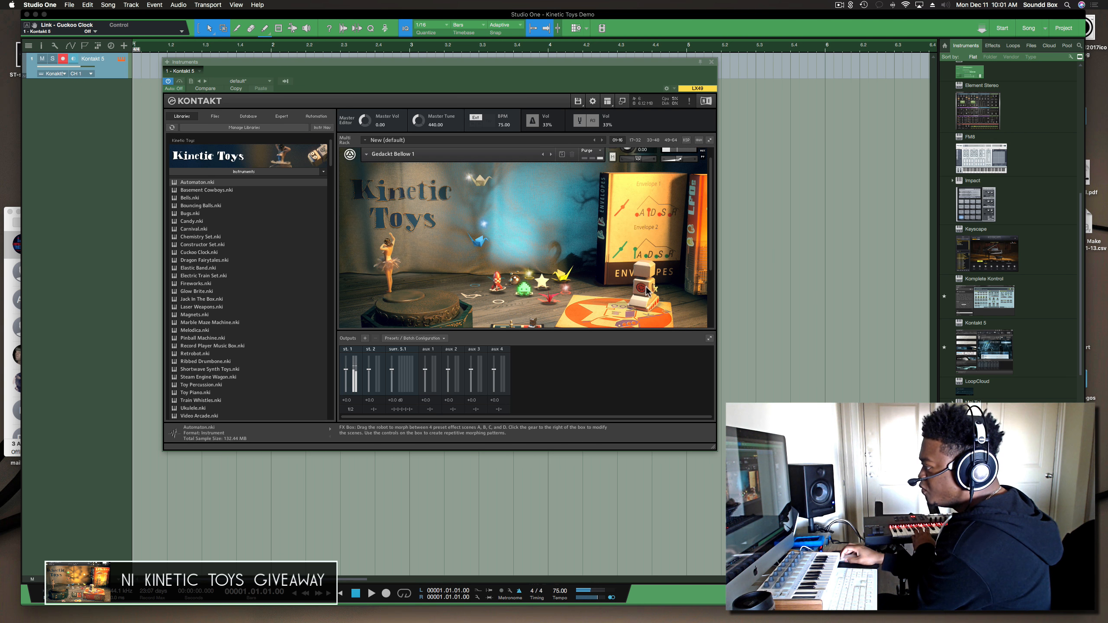
drag(648, 291, 614, 300)
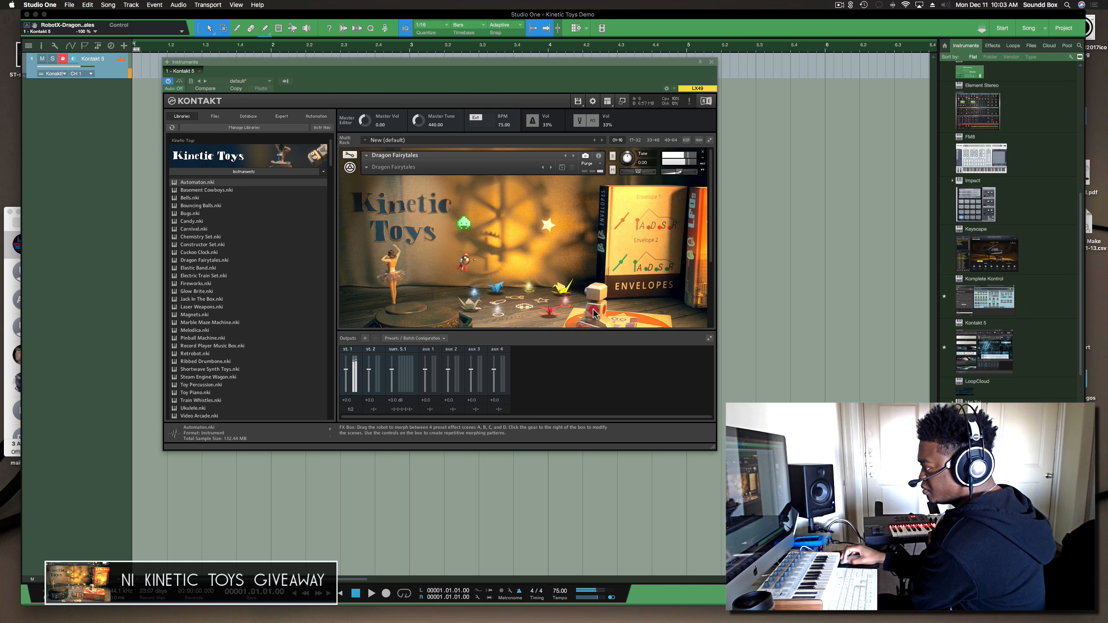
Vary the Dragon Fairytales effects mix by repositioning the robot, the star, the green planet and the red figure
drag(593, 305, 631, 297)
drag(549, 209, 480, 213)
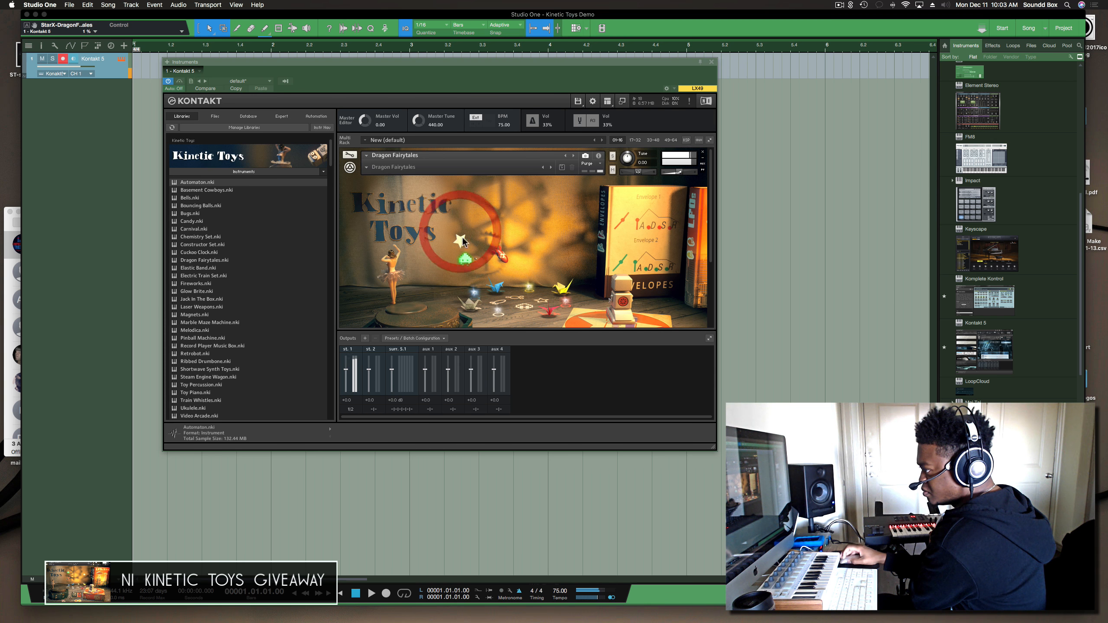
drag(465, 258, 465, 258)
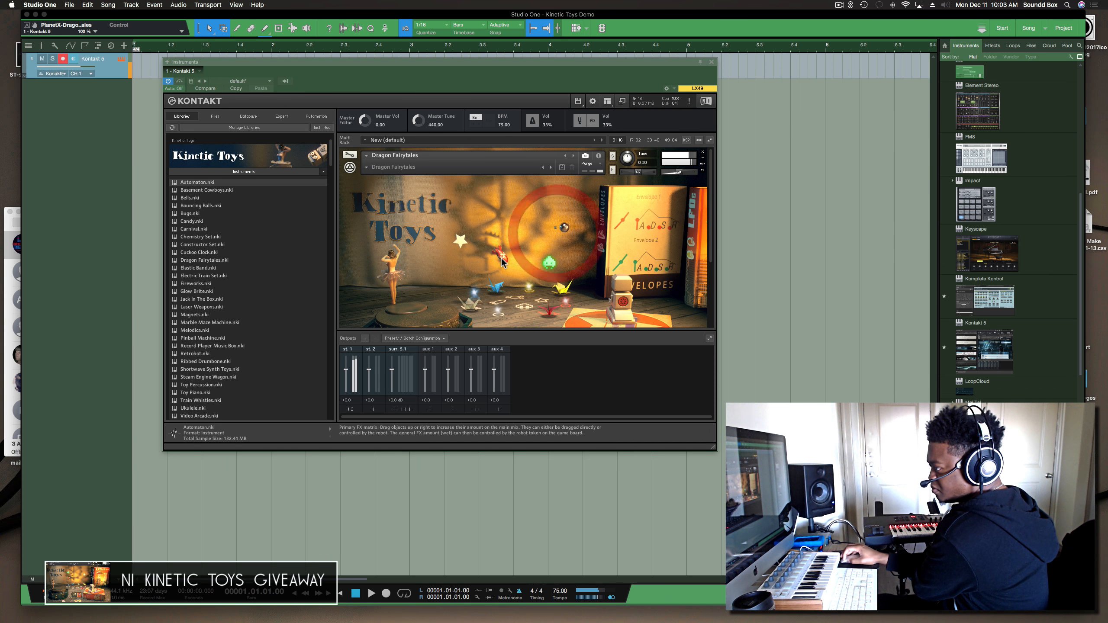
drag(501, 256, 509, 231)
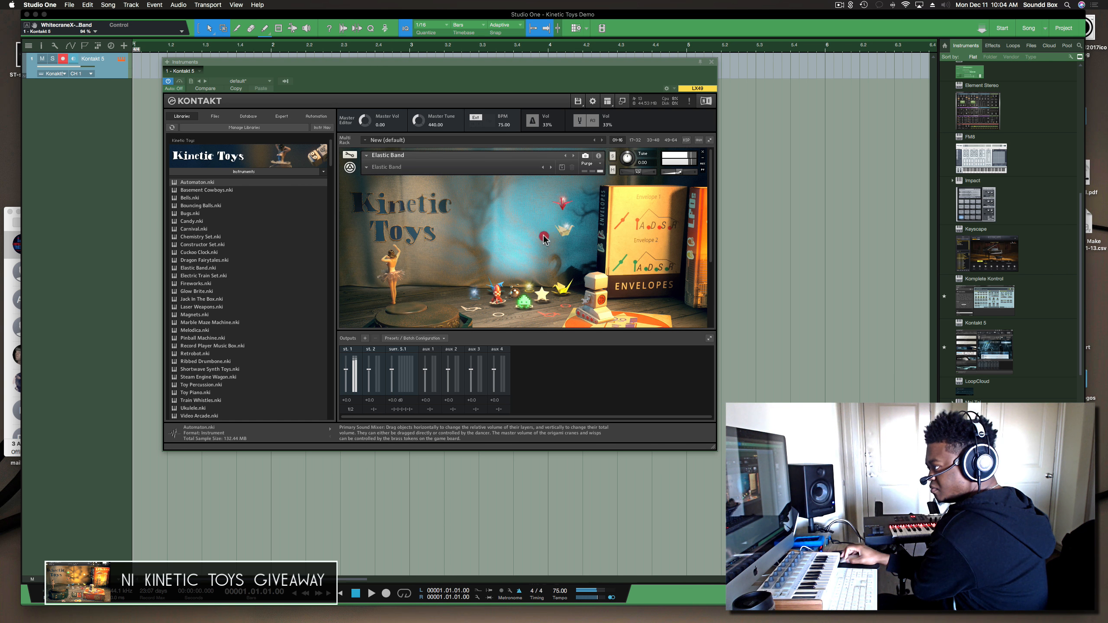
Reshape the Elastic Band sound by repositioning the white origami crane, the robot and the dancer
drag(549, 249, 521, 238)
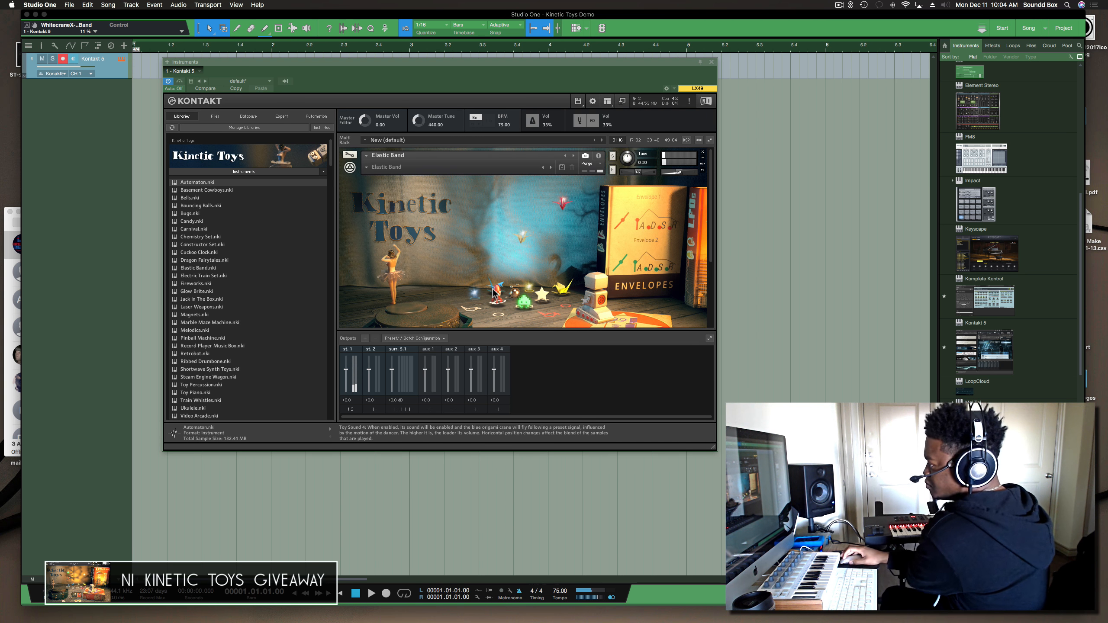
drag(597, 301, 633, 305)
drag(395, 301, 423, 328)
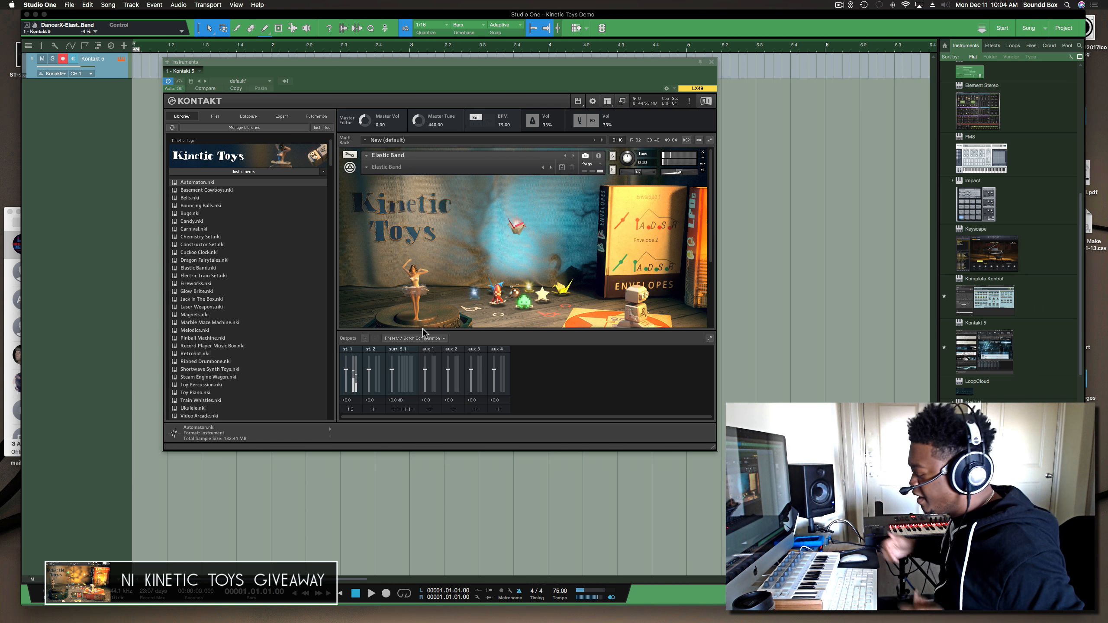
Load Melodica from the Kinetic Toys library and reposition the robot on its FX box
scroll(266, 274, down, 5)
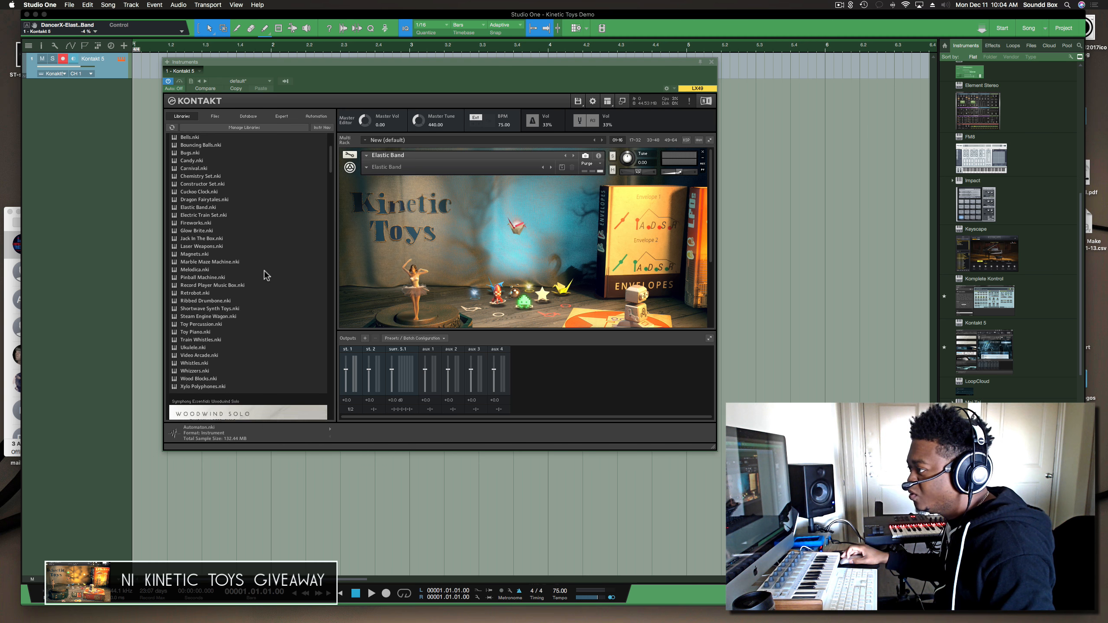
scroll(266, 274, up, 3)
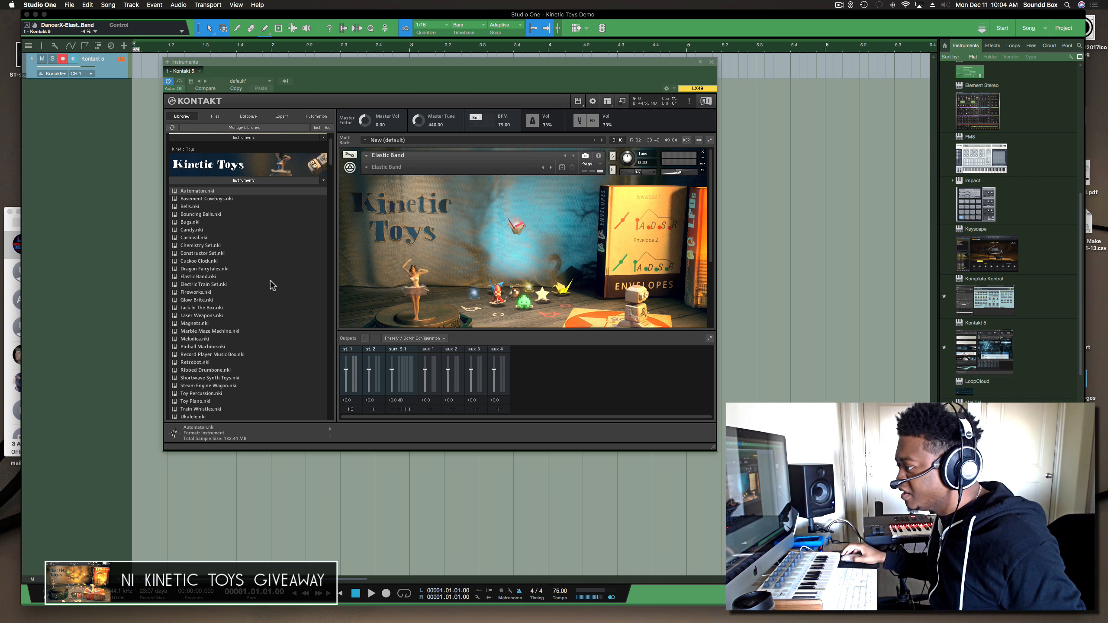
double_click(214, 338)
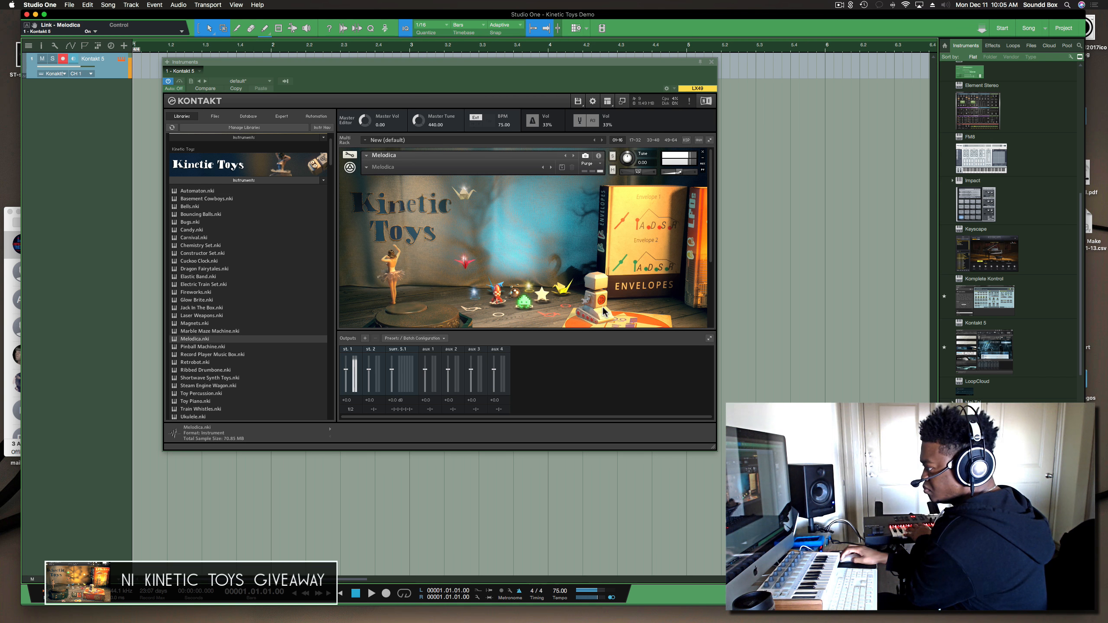
drag(619, 325, 669, 318)
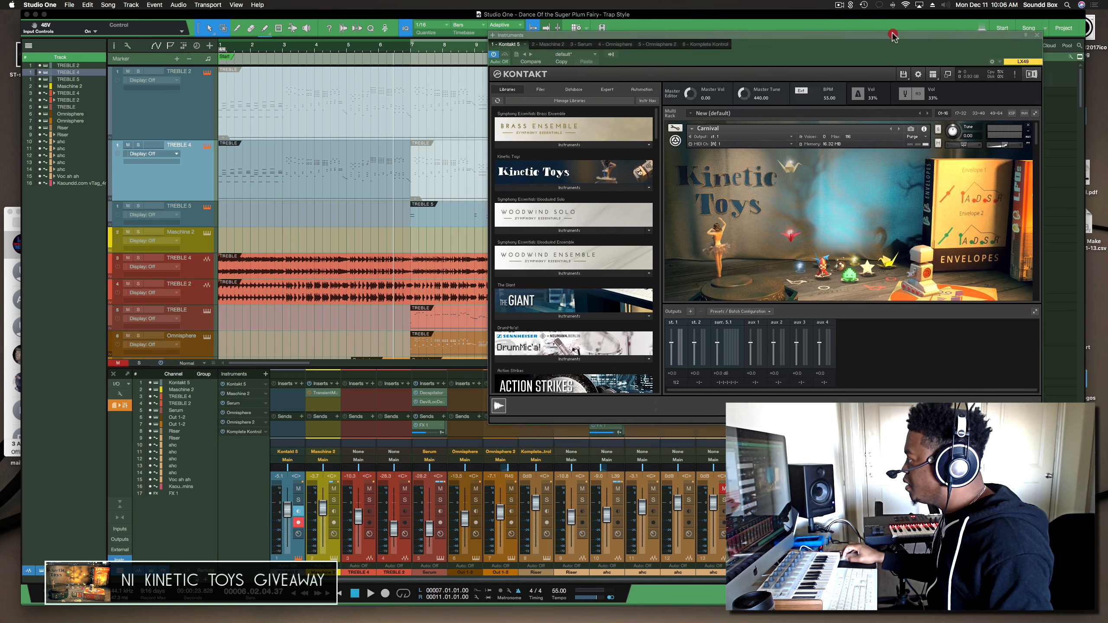
In the Sugar Plum Fairy song, move the Kontakt window off the tracks and select the TREBLE 2 track and TREBLE 4 clip
drag(892, 36, 902, 34)
click(122, 177)
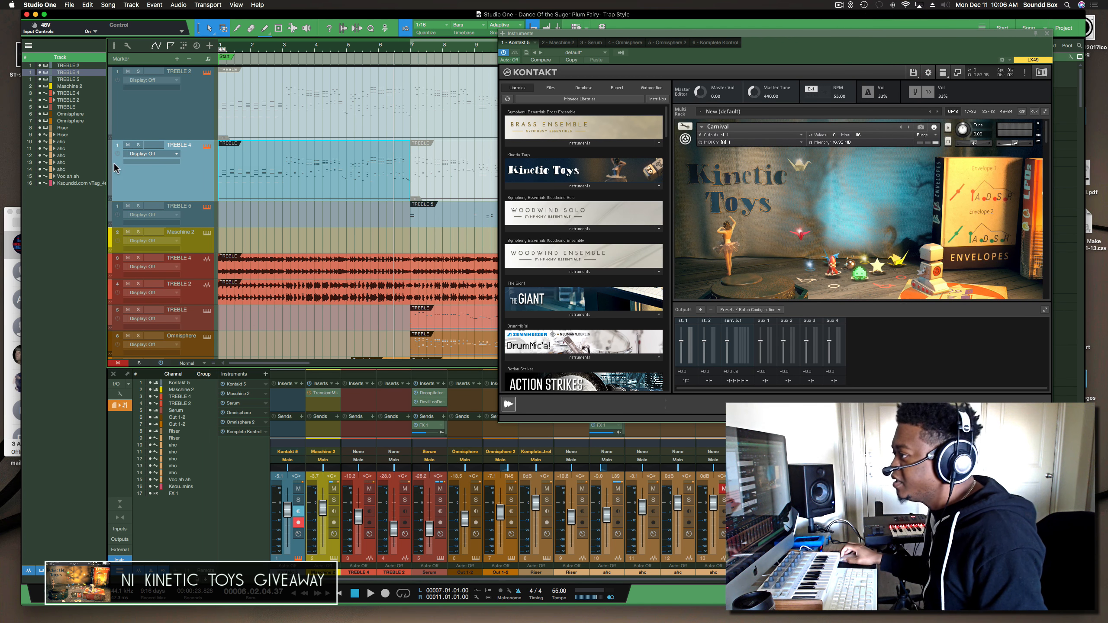
click(186, 97)
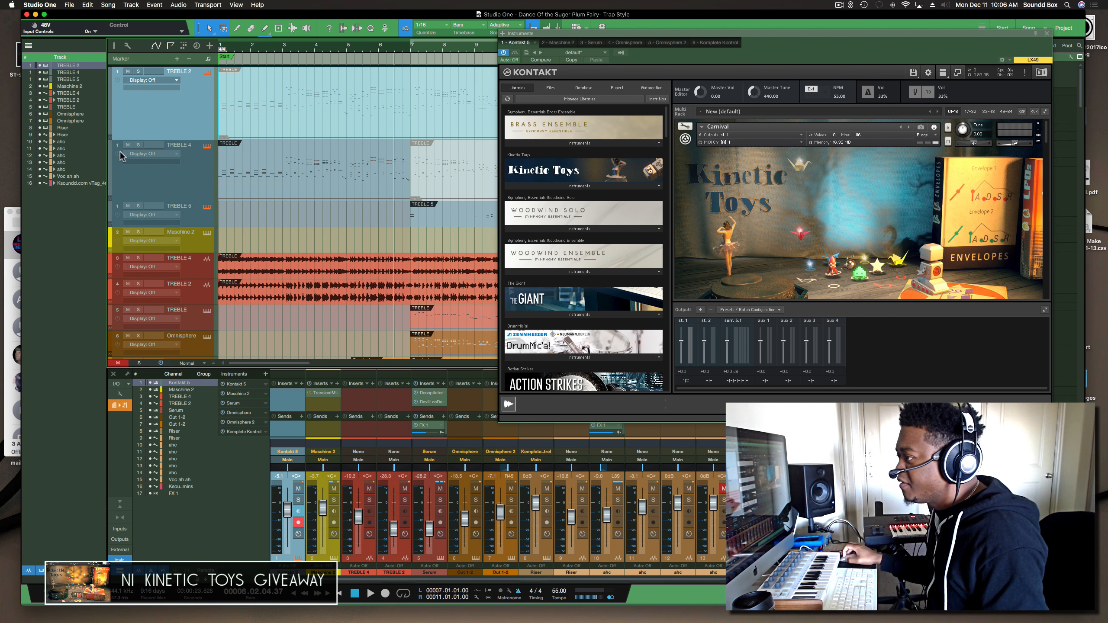
click(245, 177)
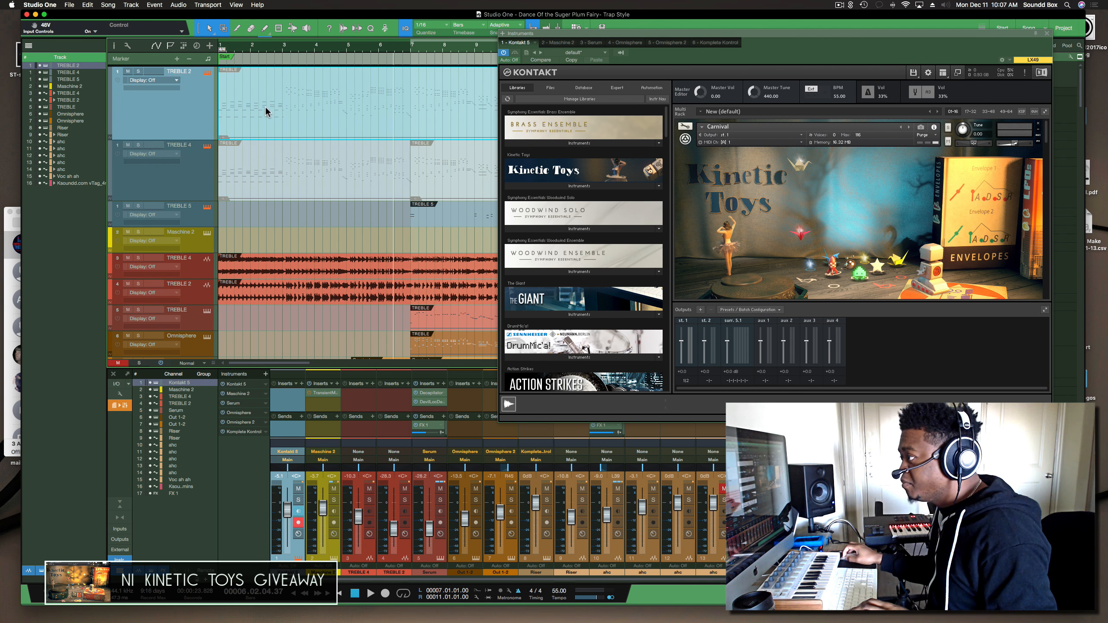
drag(570, 34, 544, 72)
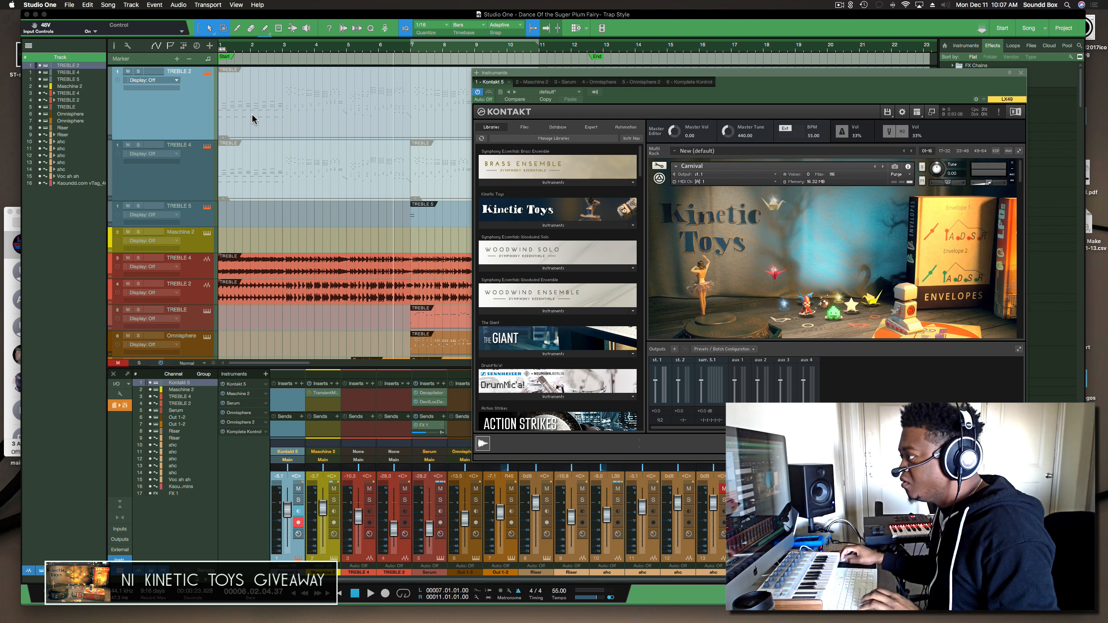
Solo the TREBLE 2 instrument track and play it from the start of the song
key(s)
key(space)
scroll(872, 232, down, 3)
scroll(851, 248, up, 3)
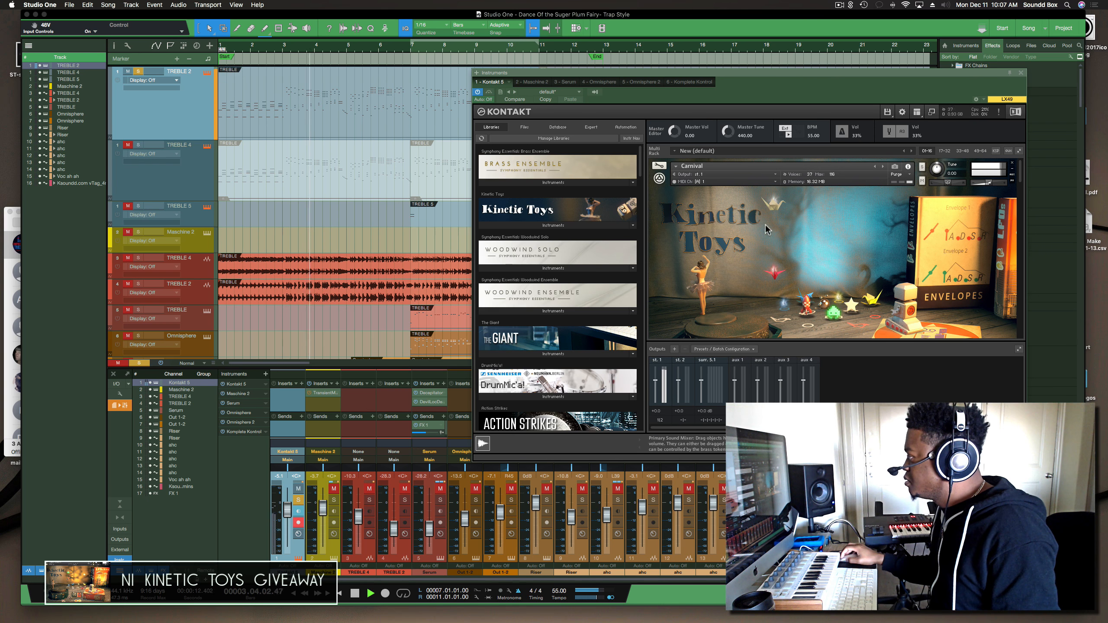
key(space)
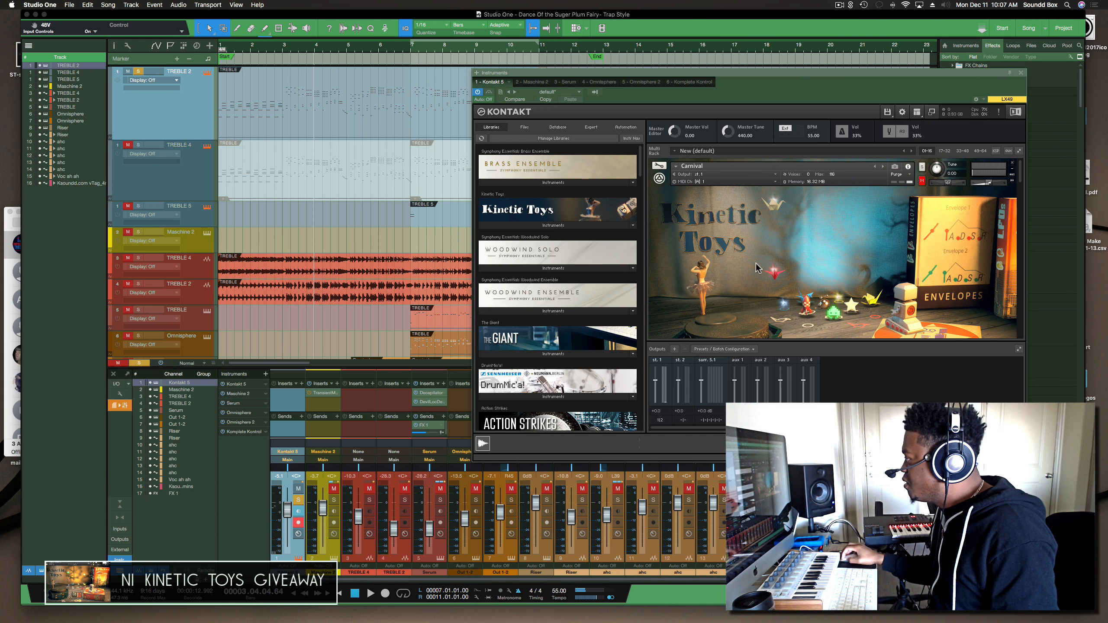
Bring the Jack In The Box instrument into view in the Kontakt rack and play the soloed TREBLE 2 track again
scroll(871, 286, down, 5)
scroll(887, 280, down, 1)
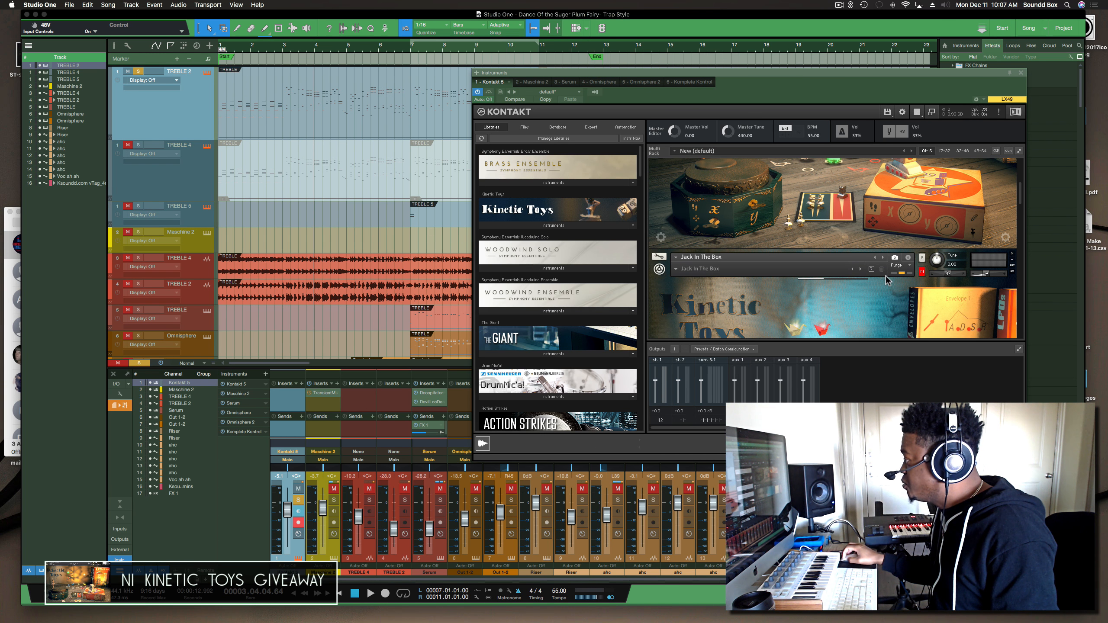
scroll(808, 291, down, 1)
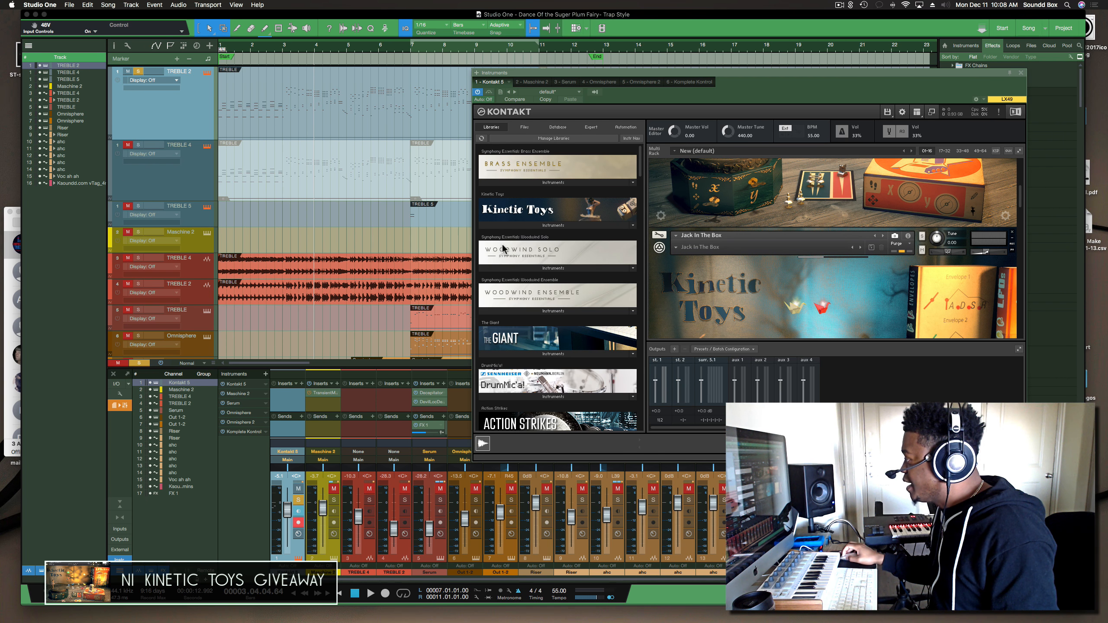
key(space)
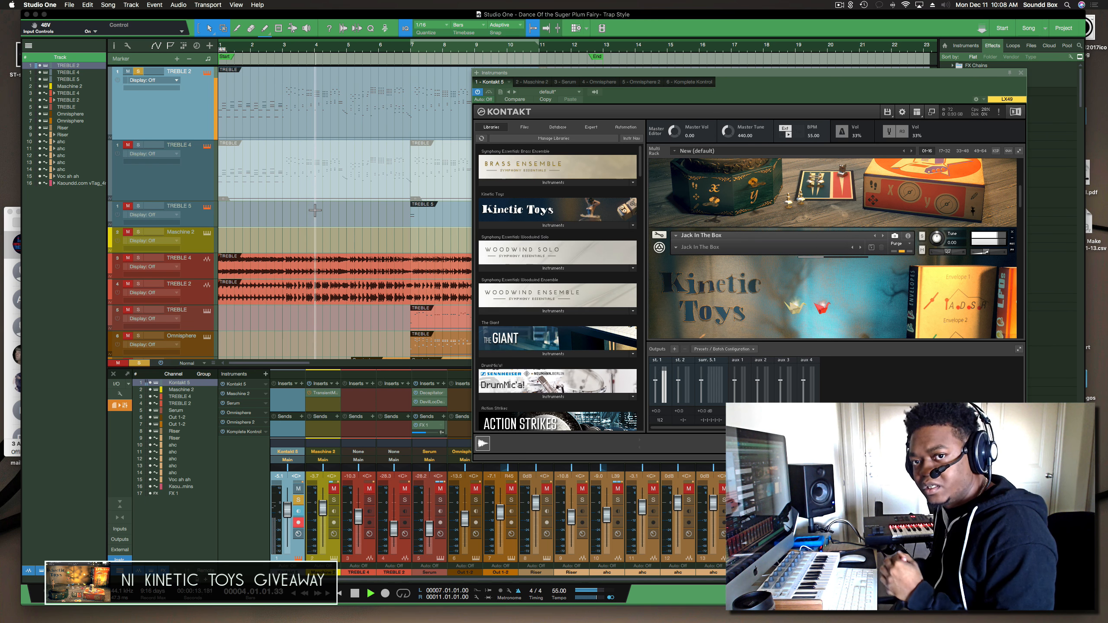
key(space)
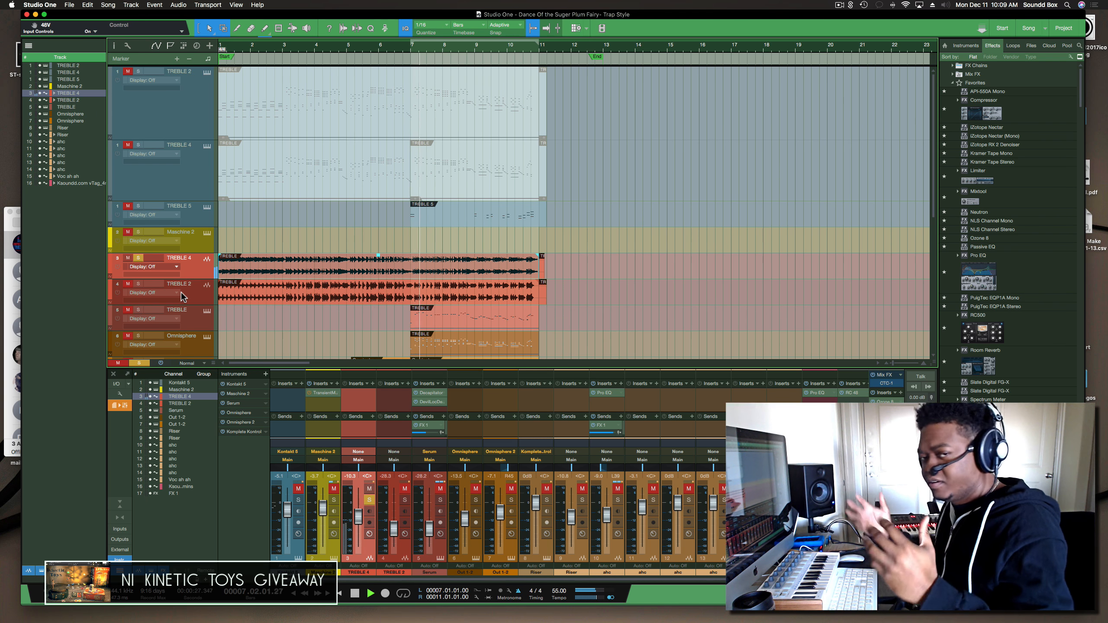
Switch the solo from the TREBLE 4 audio track to the TREBLE 2 audio track and raise its volume to about -25.1 dB
click(137, 284)
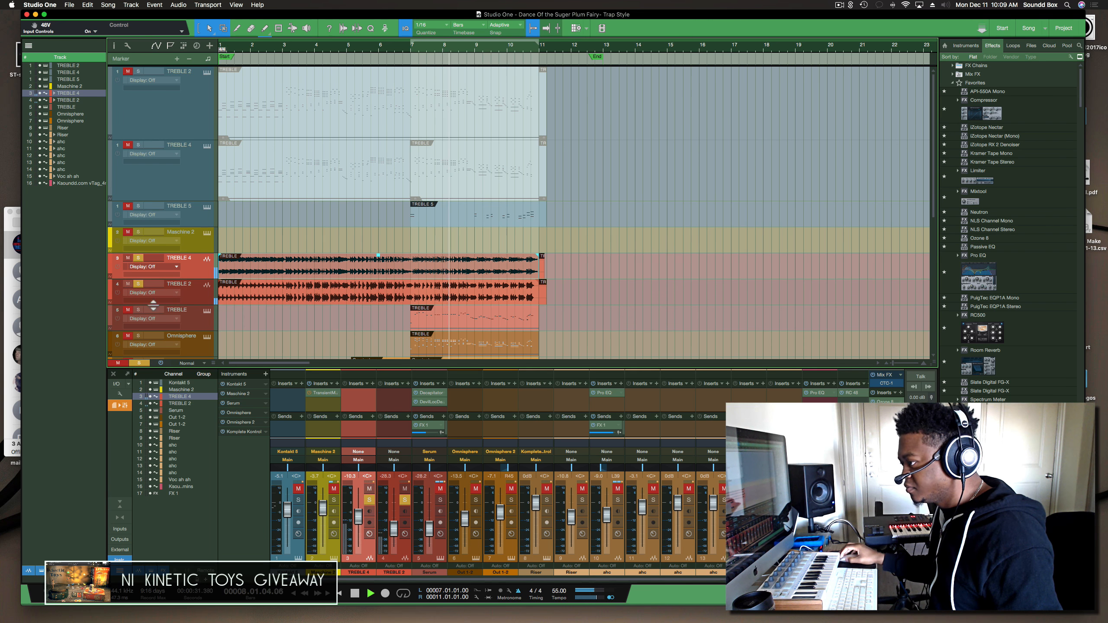
click(154, 301)
click(369, 501)
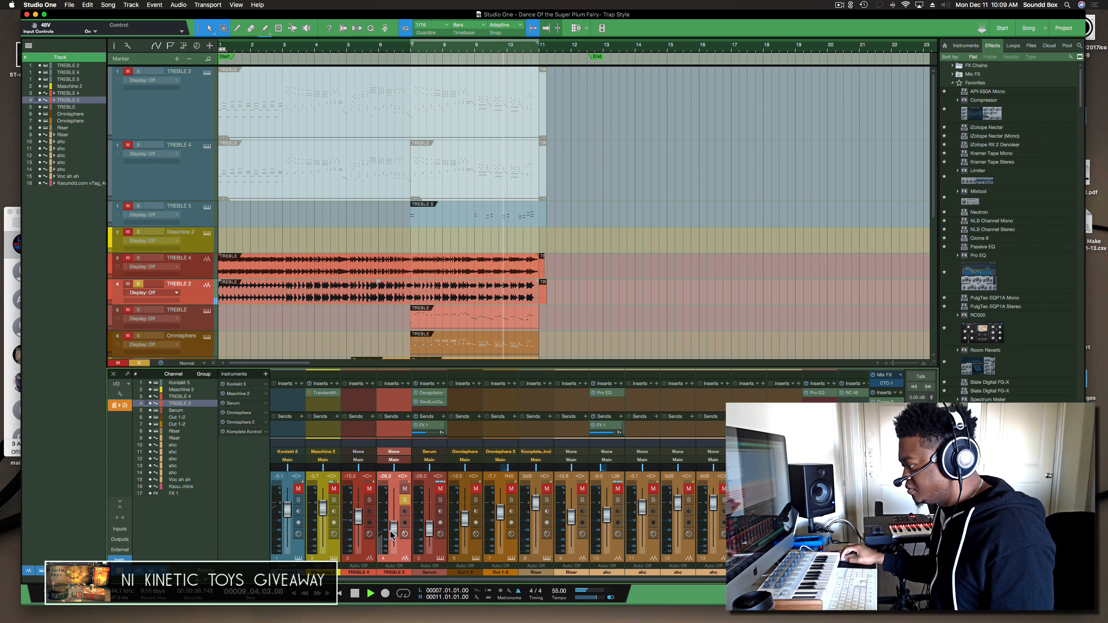
drag(392, 535, 394, 531)
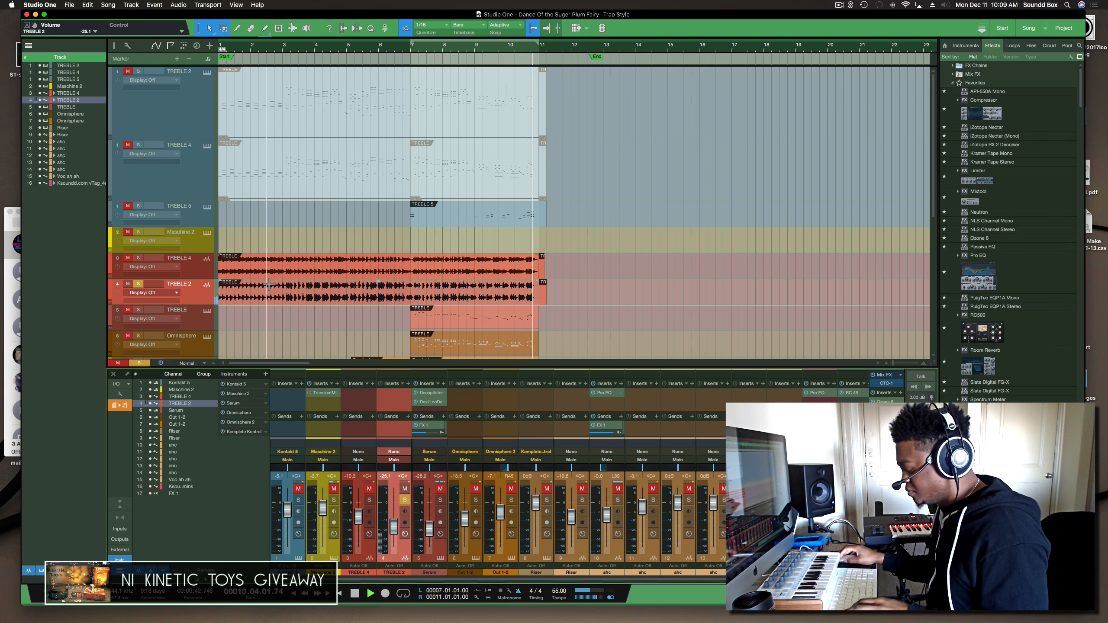
key(space)
key(Home)
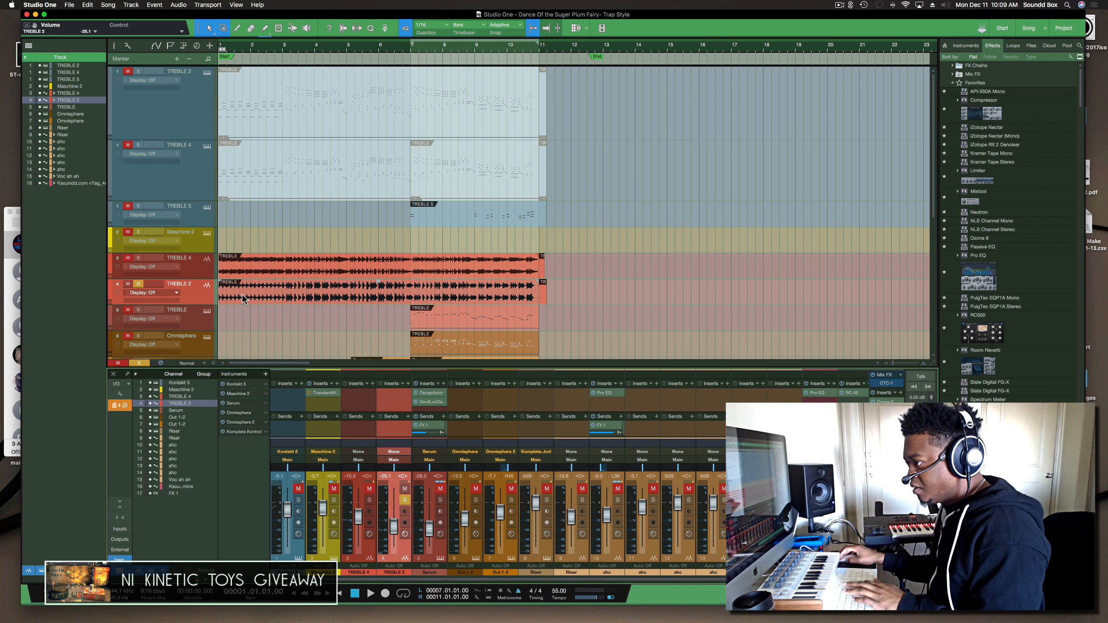
Open the Serum instrument of the TREBLE track and move its window clear of the clips
scroll(244, 275, down, 4)
click(203, 243)
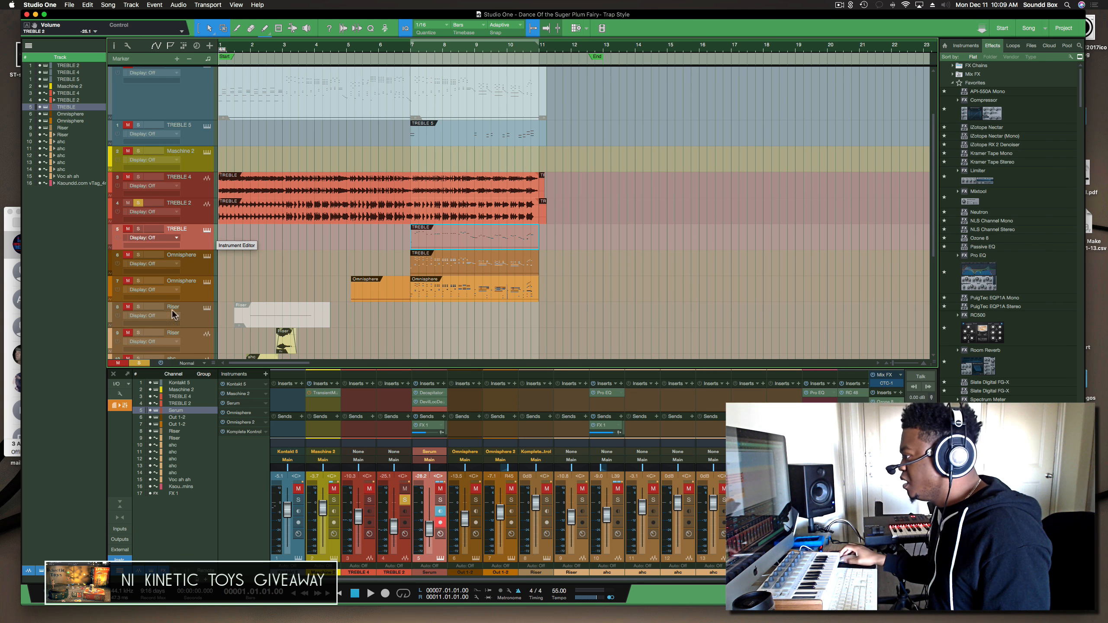
click(207, 231)
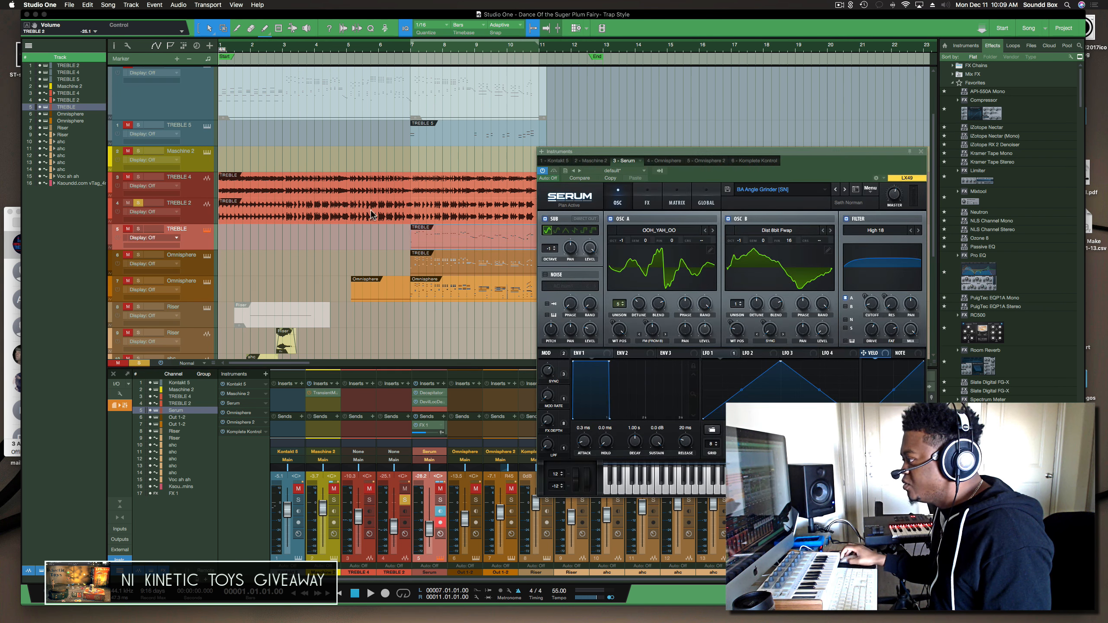
drag(596, 153, 653, 88)
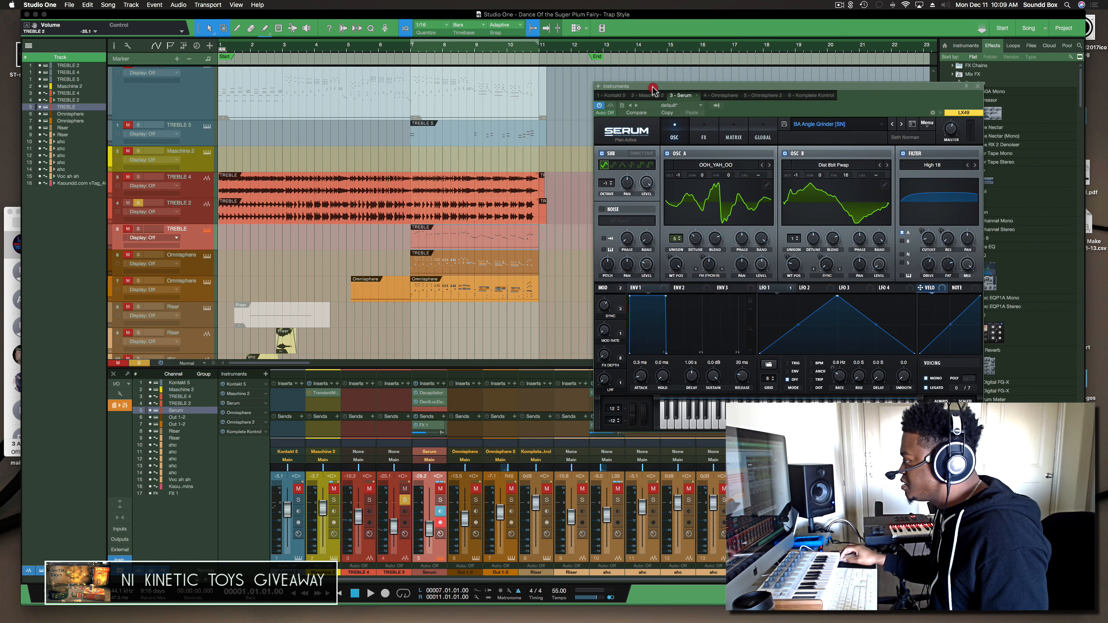
Solo the TREBLE track along with TREBLE 2 and listen to both from bar 7
key(space)
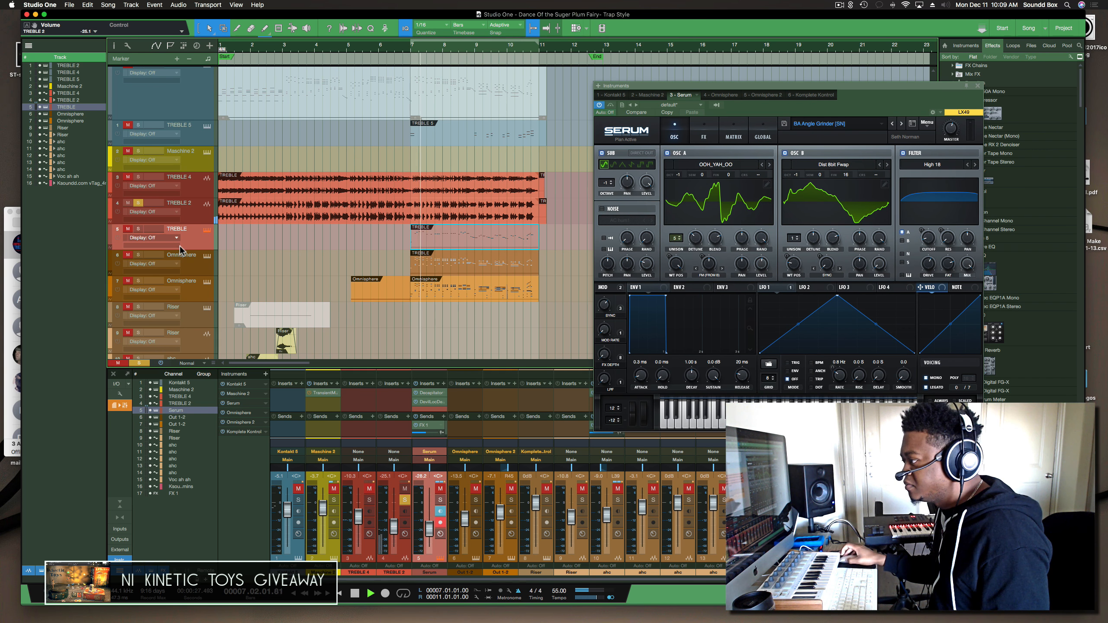
click(138, 229)
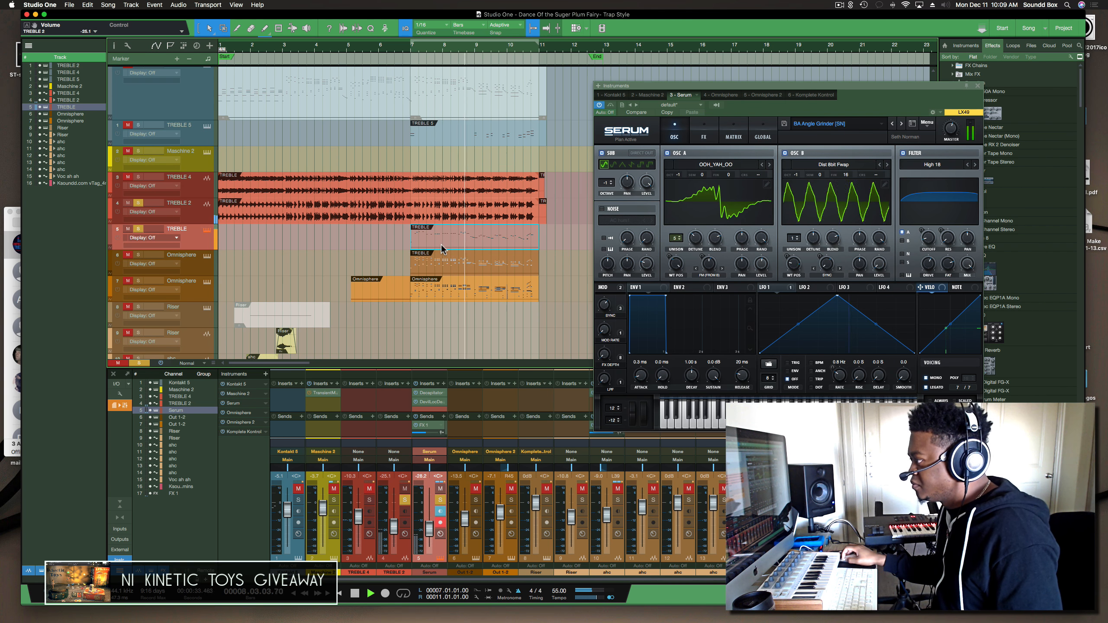
key(space)
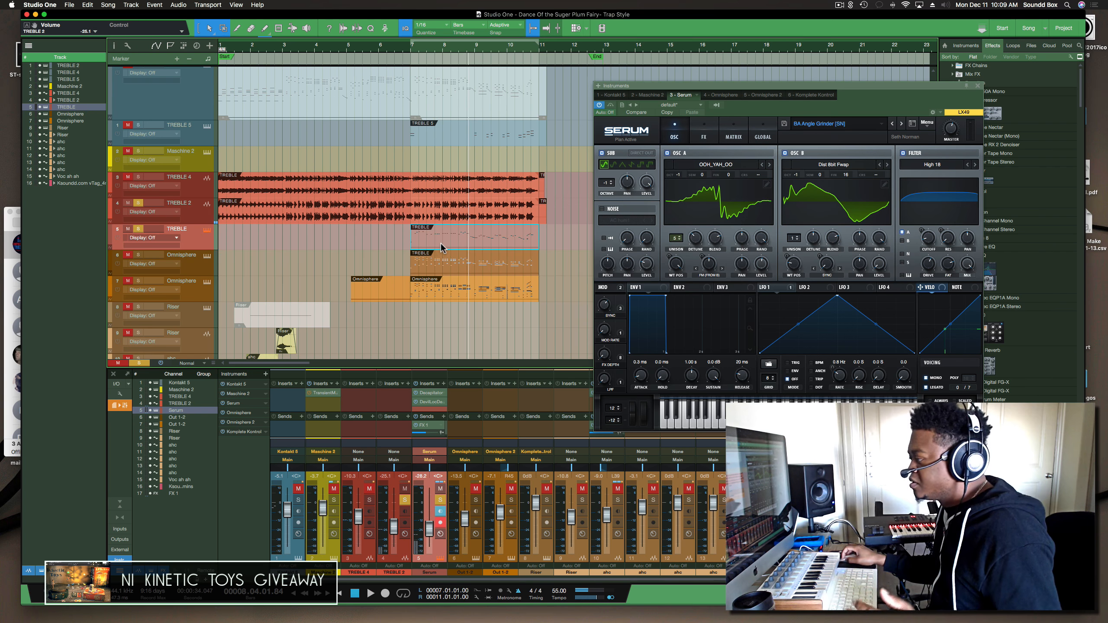
View the TREBLE clip's notes in the note editor with the instrument window hidden, and close the editor
click(453, 110)
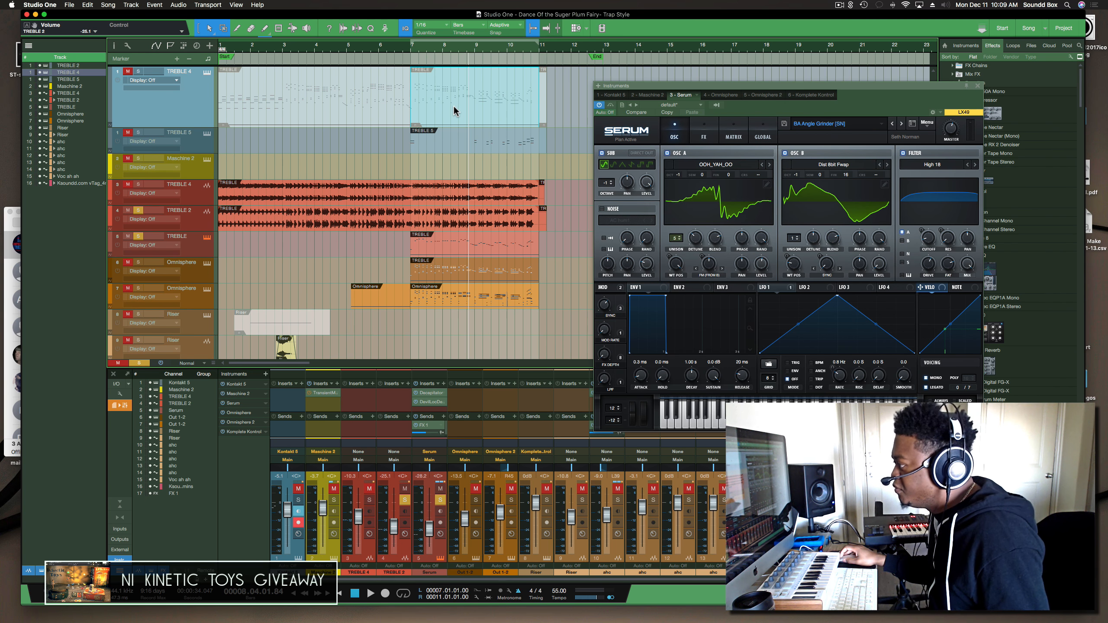
double_click(459, 247)
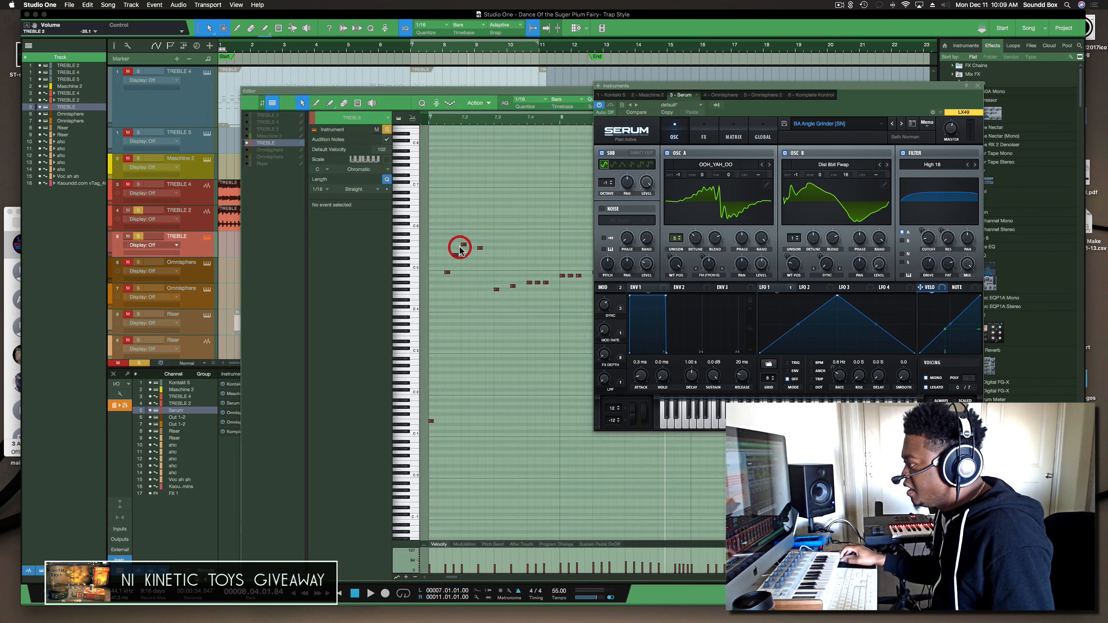
key(F11)
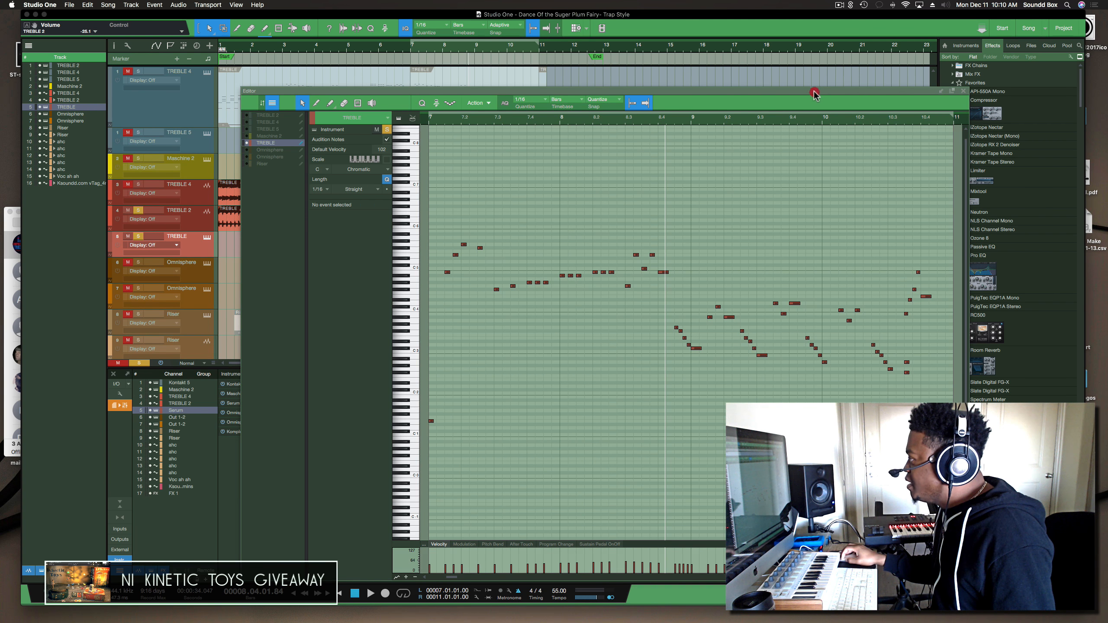
drag(814, 94, 710, 100)
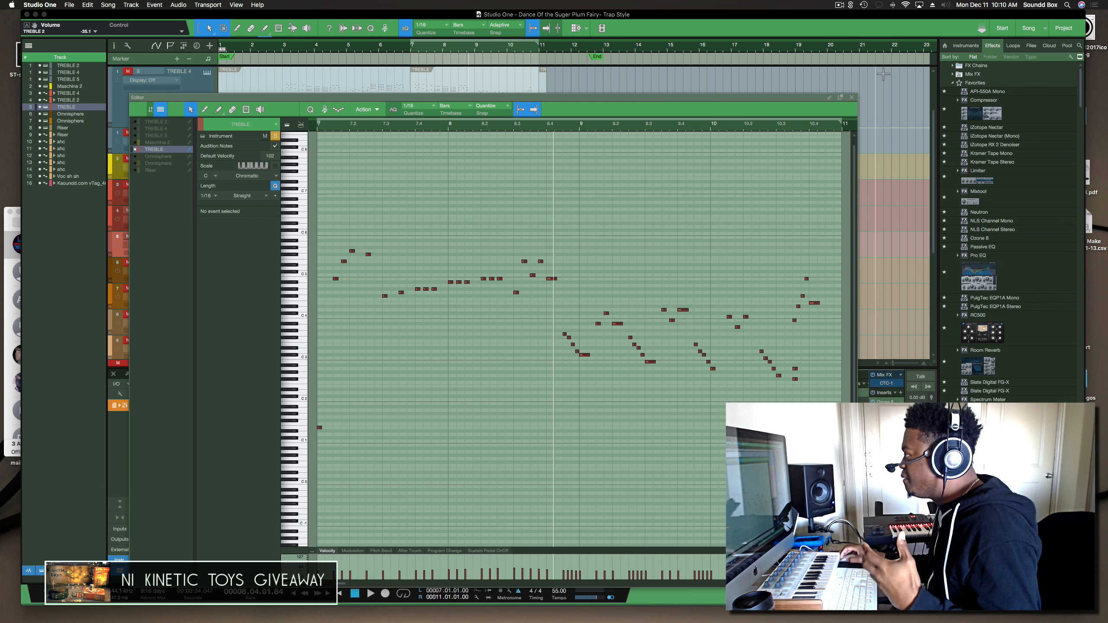
click(852, 101)
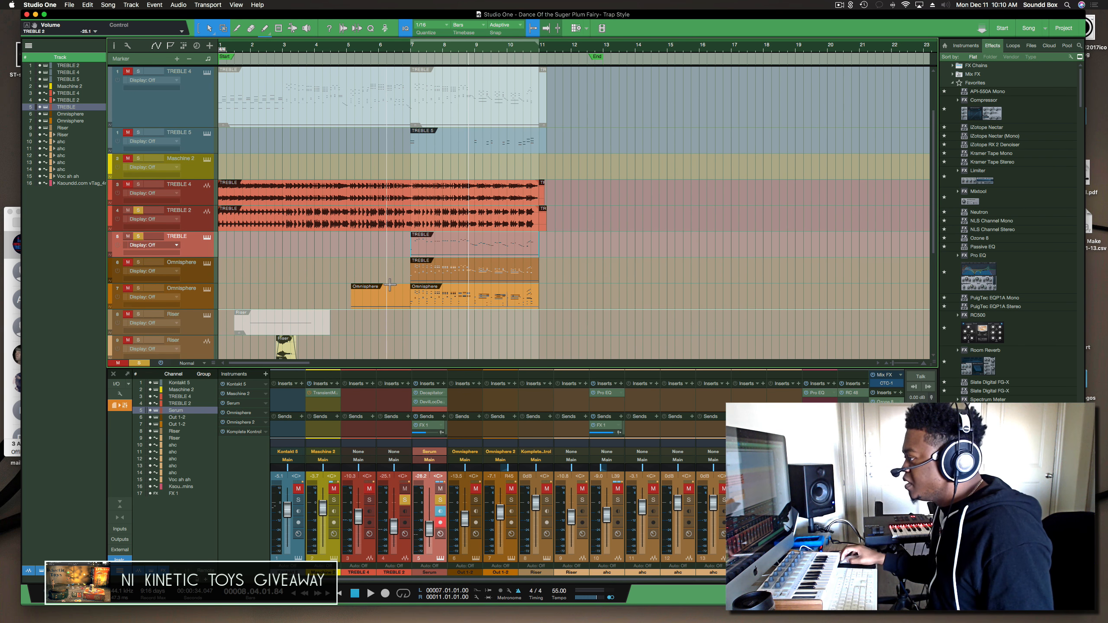
Switch the solo from the TREBLE track to the first Omnisphere track and play from bar 7
click(187, 276)
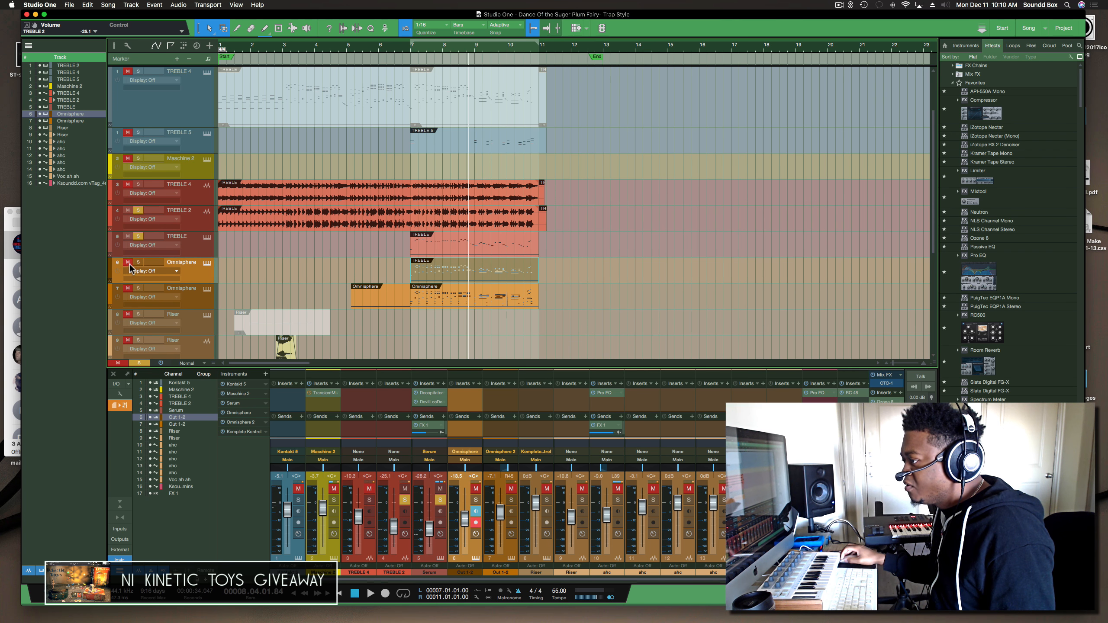
click(137, 262)
click(137, 237)
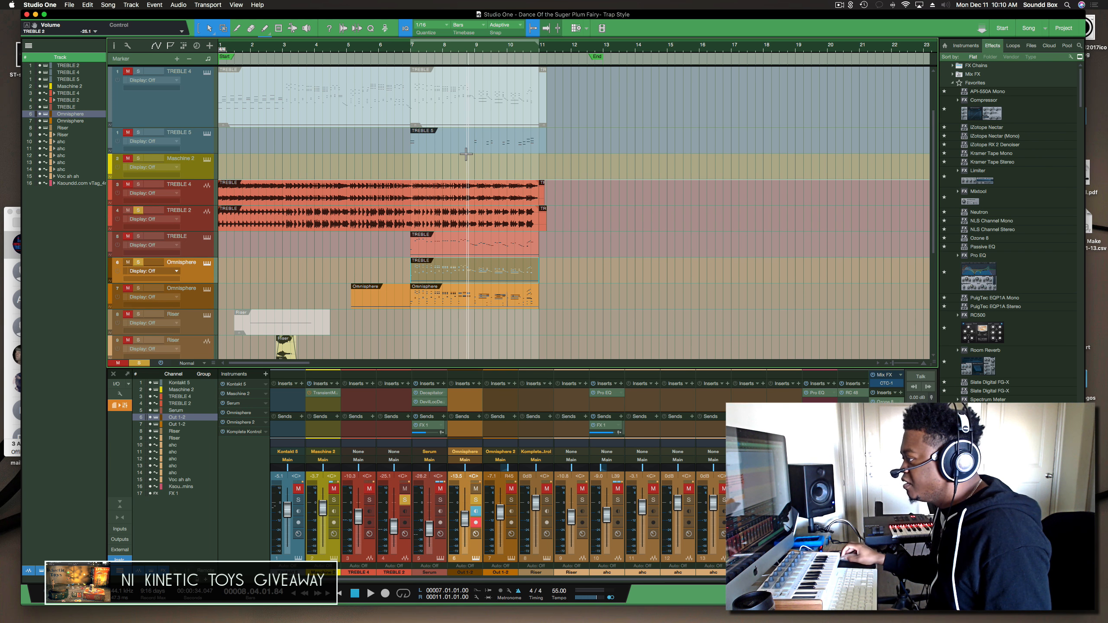
click(410, 47)
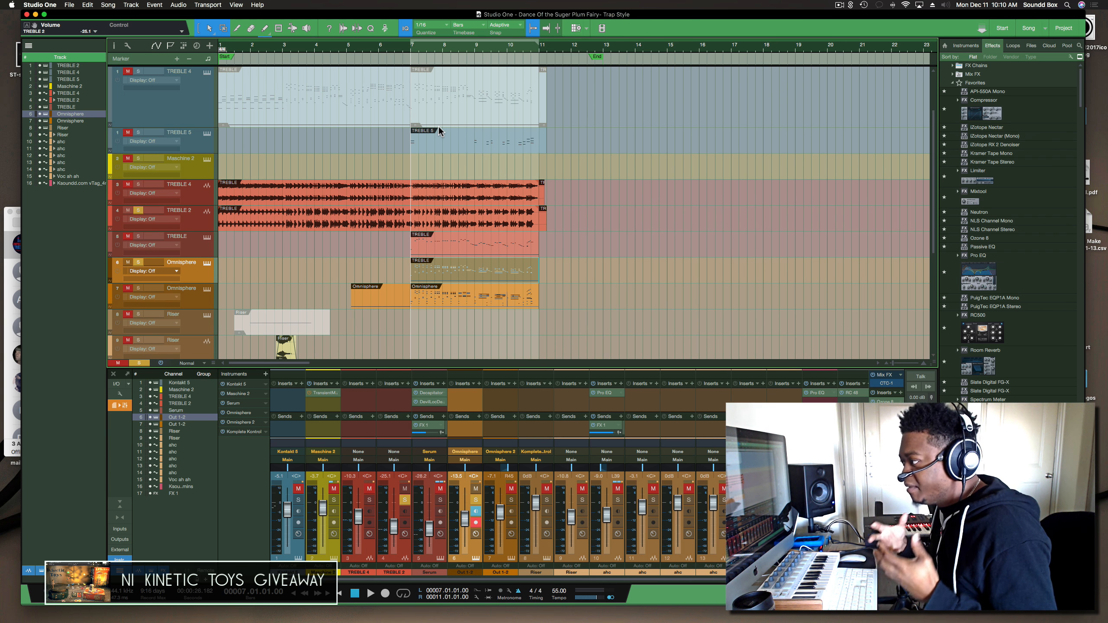
key(space)
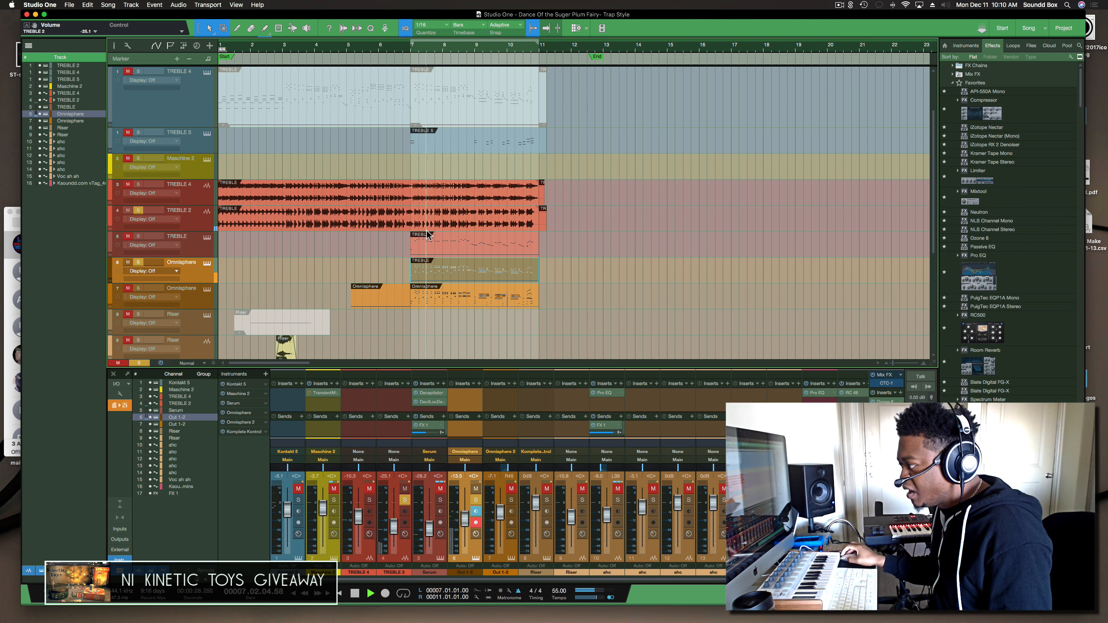
View the notes of the first Omnisphere track's clip in the note editor, and close the editor
double_click(460, 279)
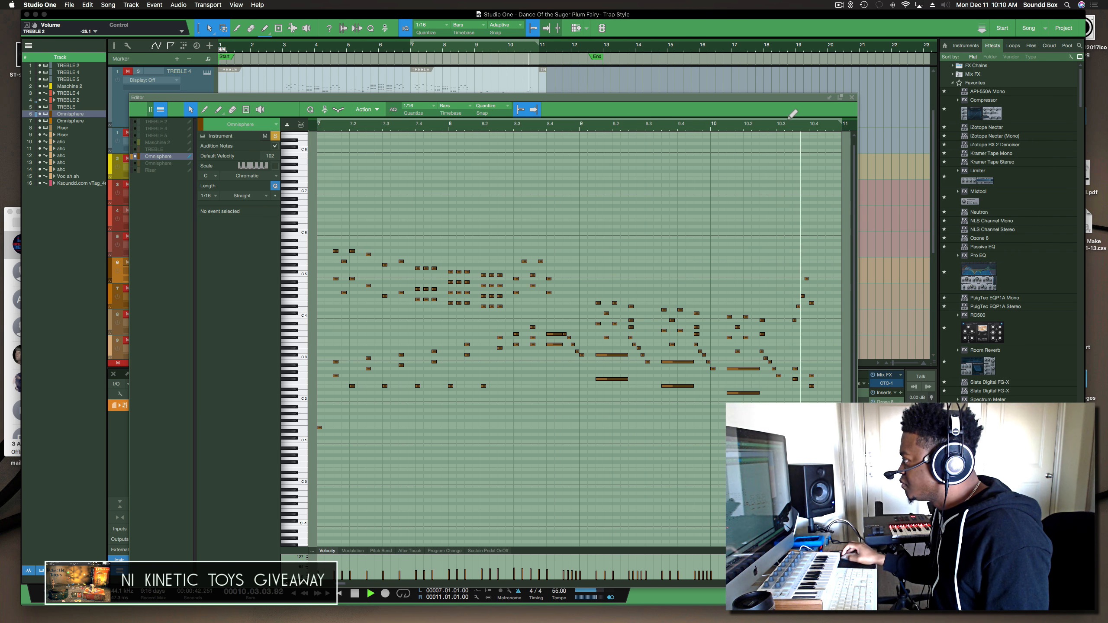
drag(799, 97, 760, 118)
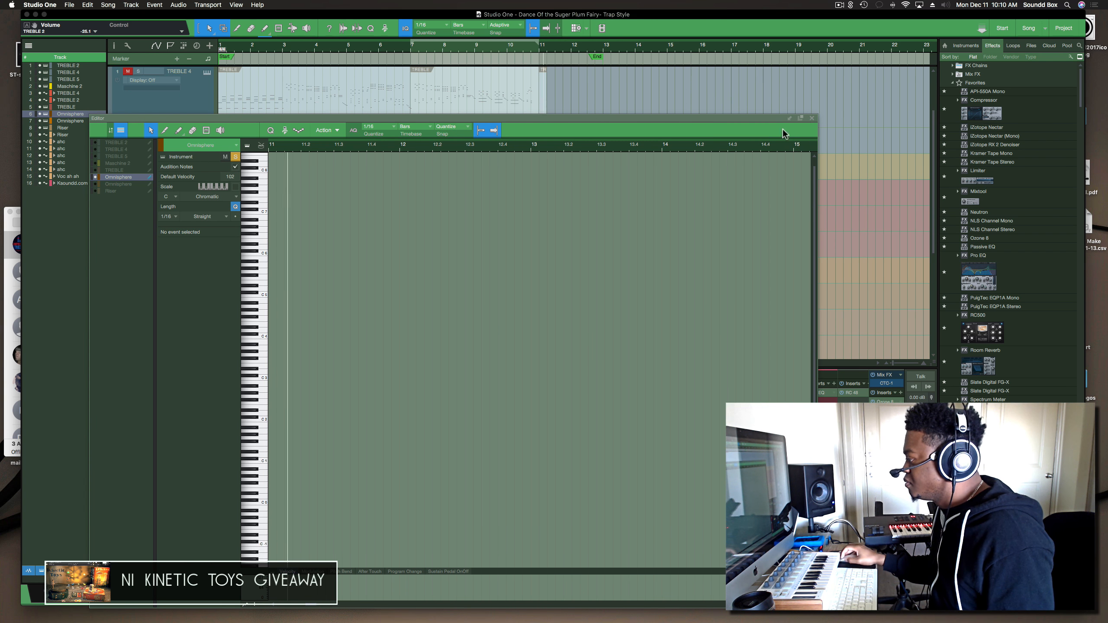
click(812, 118)
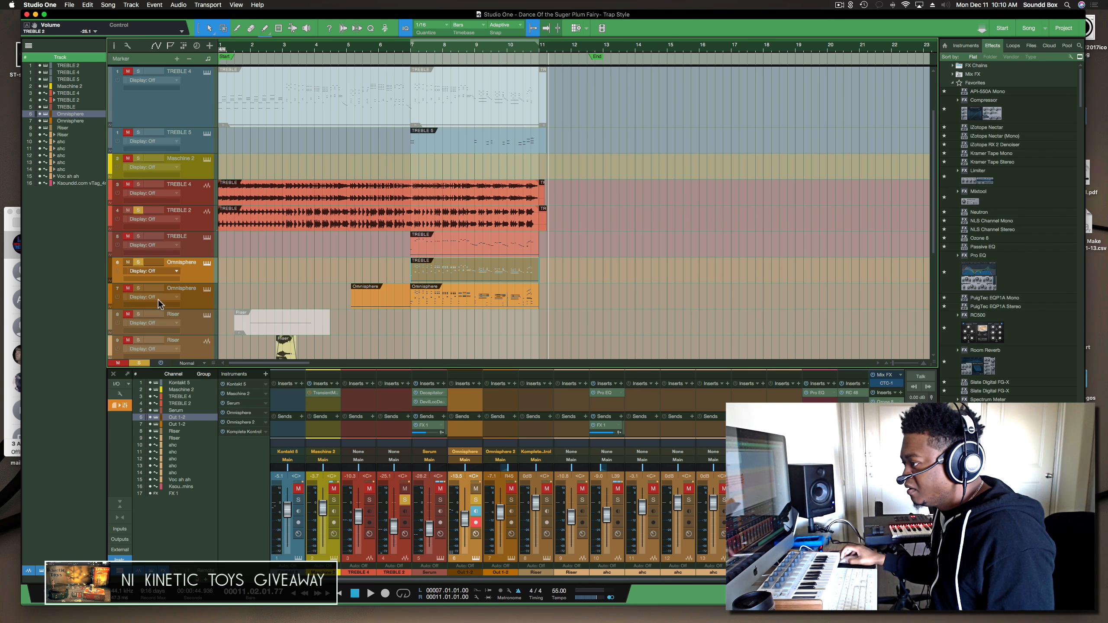
Switch the solo from the first to the second Omnisphere track and play from bar 7
click(138, 289)
click(138, 262)
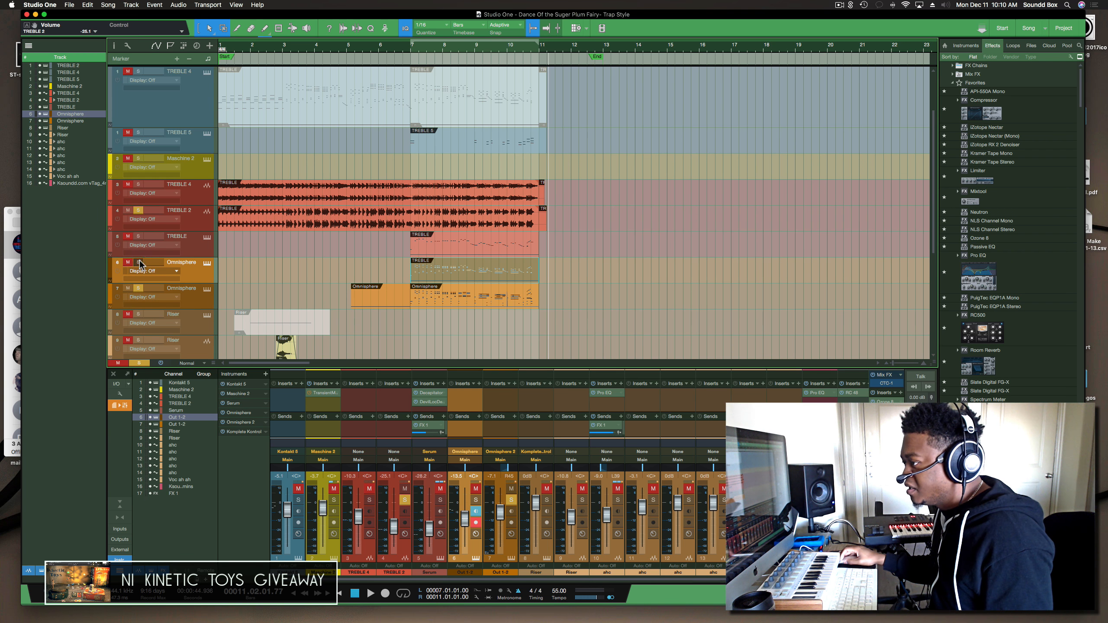
click(413, 51)
key(space)
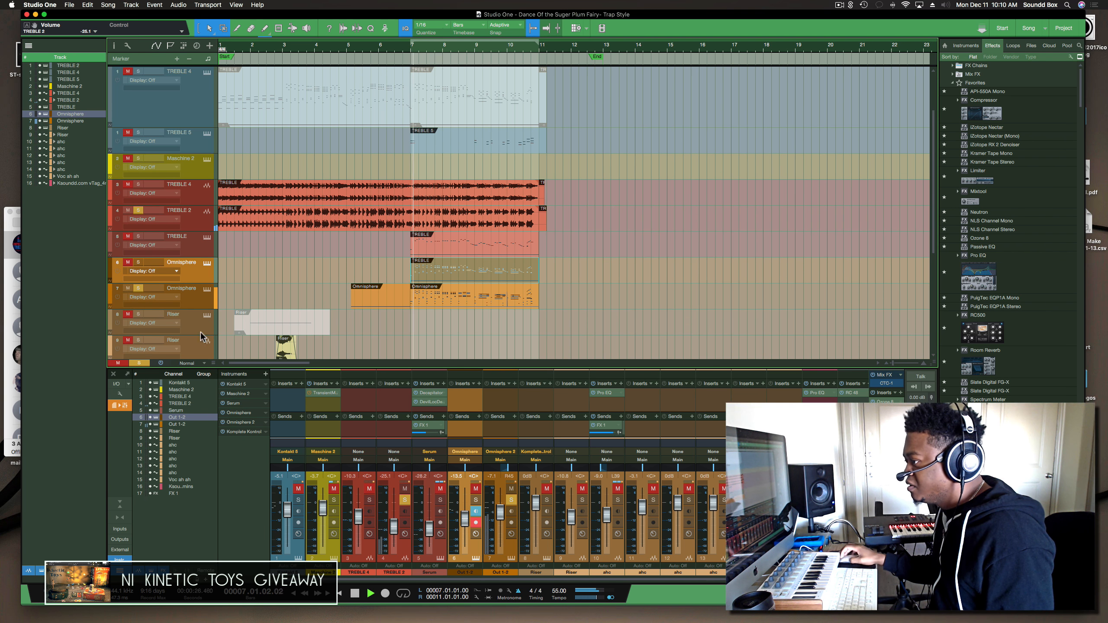
Open the second Omnisphere track's instrument, dismiss its splash screen and move the window clear of the clips
click(207, 291)
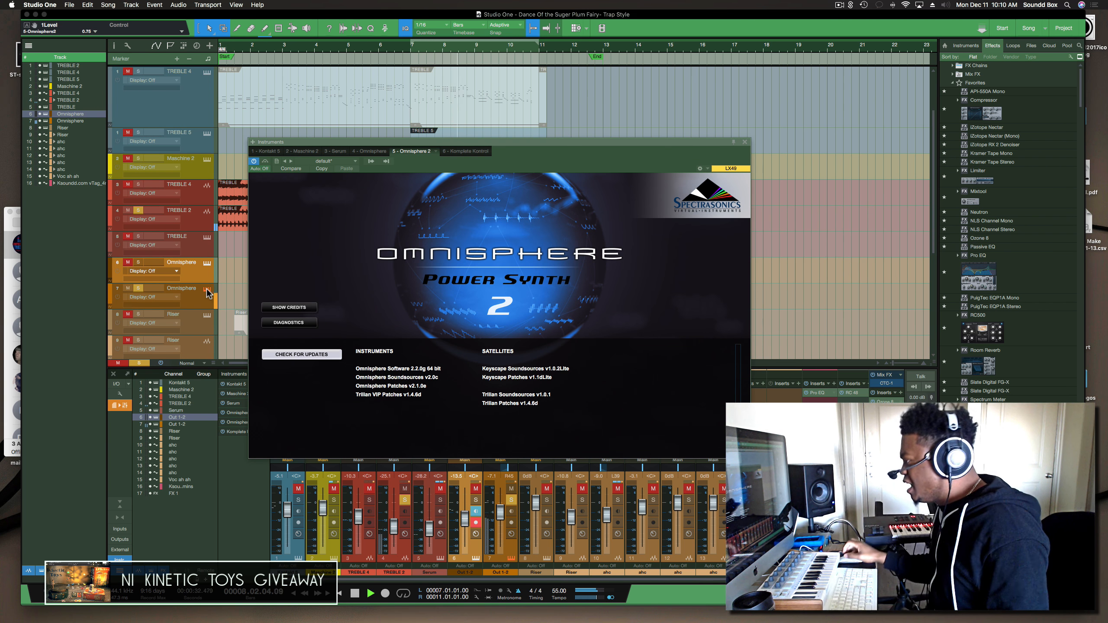
click(487, 301)
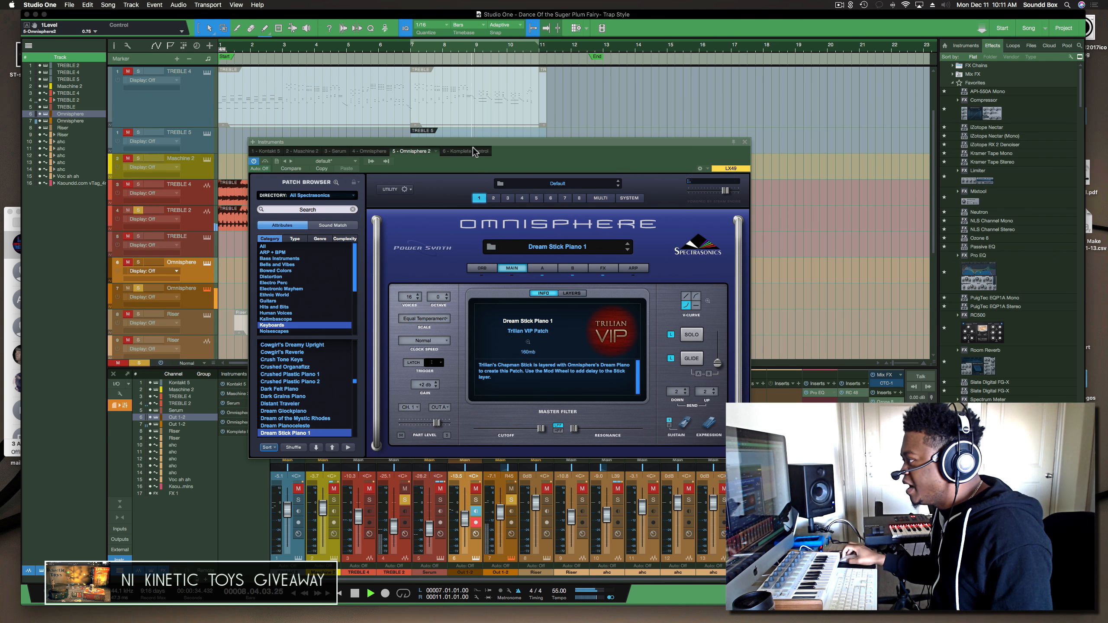
drag(473, 144, 627, 83)
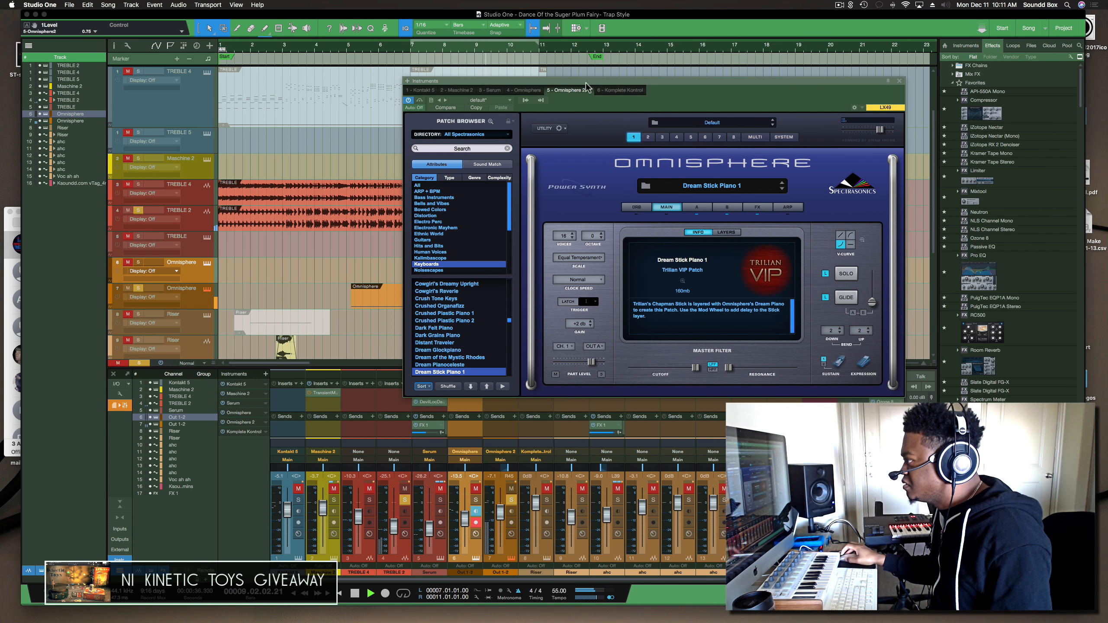
drag(532, 82, 639, 56)
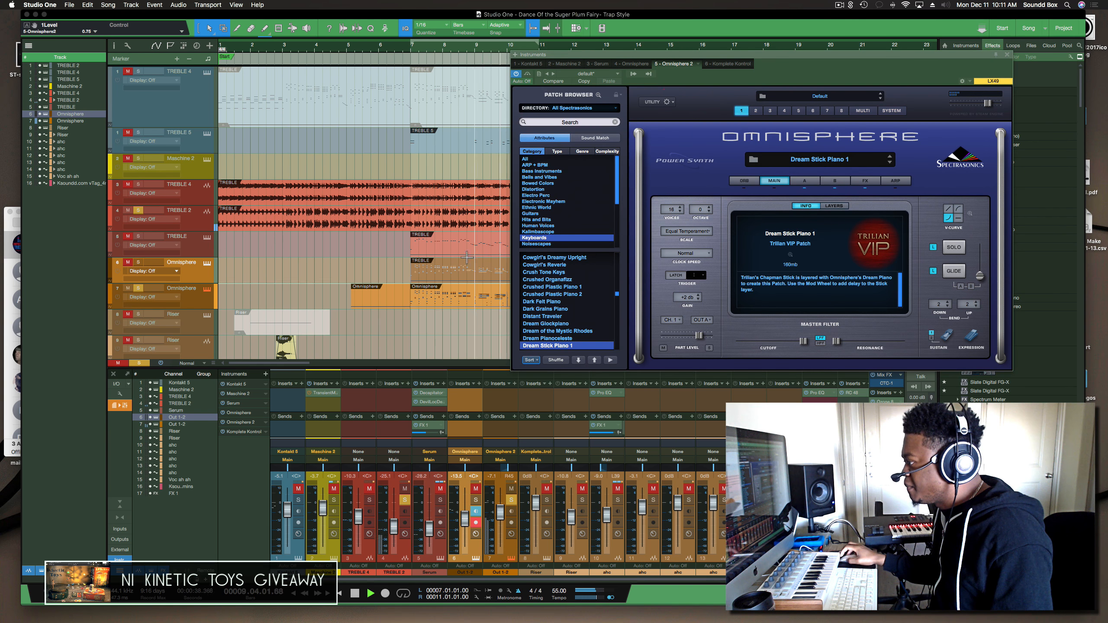
scroll(406, 300, right, 5)
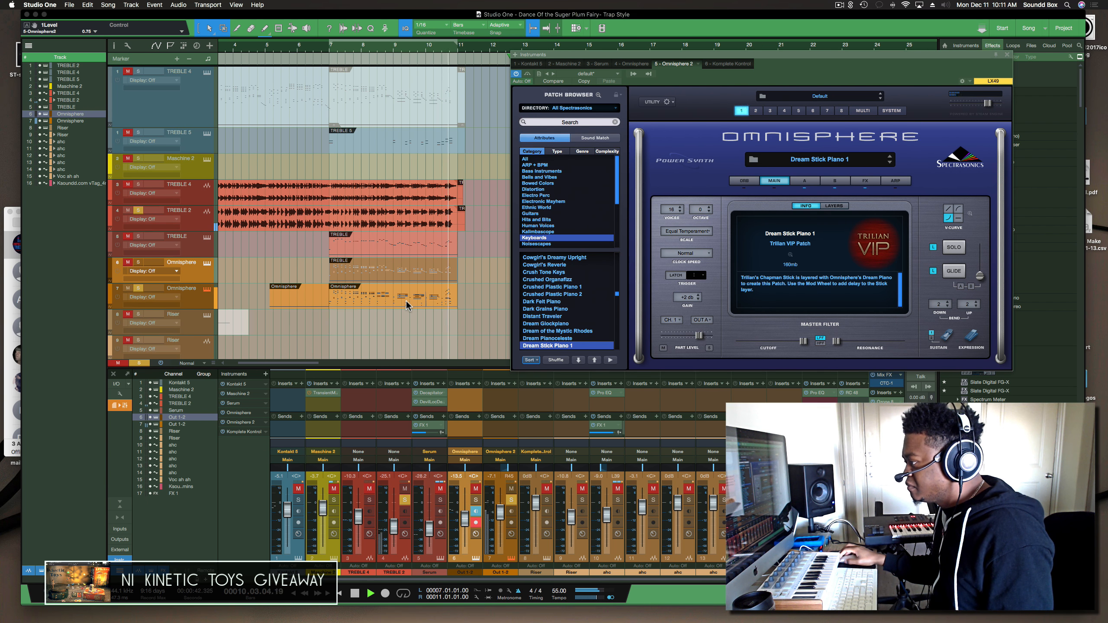
Stop playback and open the Komplete Kontrol instrument of the first Riser track
key(space)
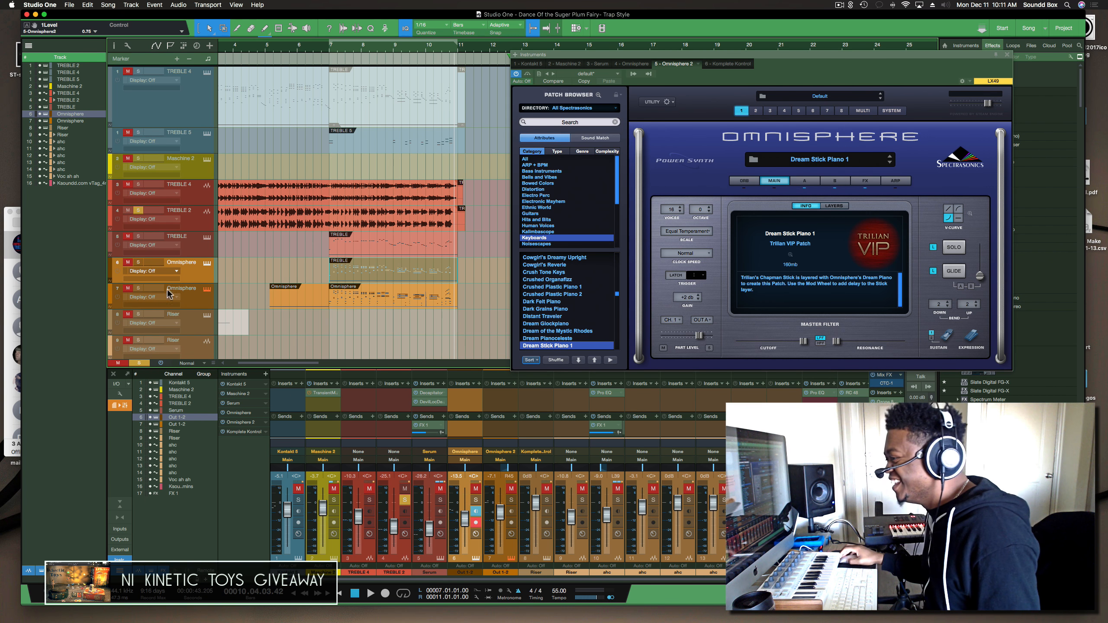
scroll(237, 264, down, 5)
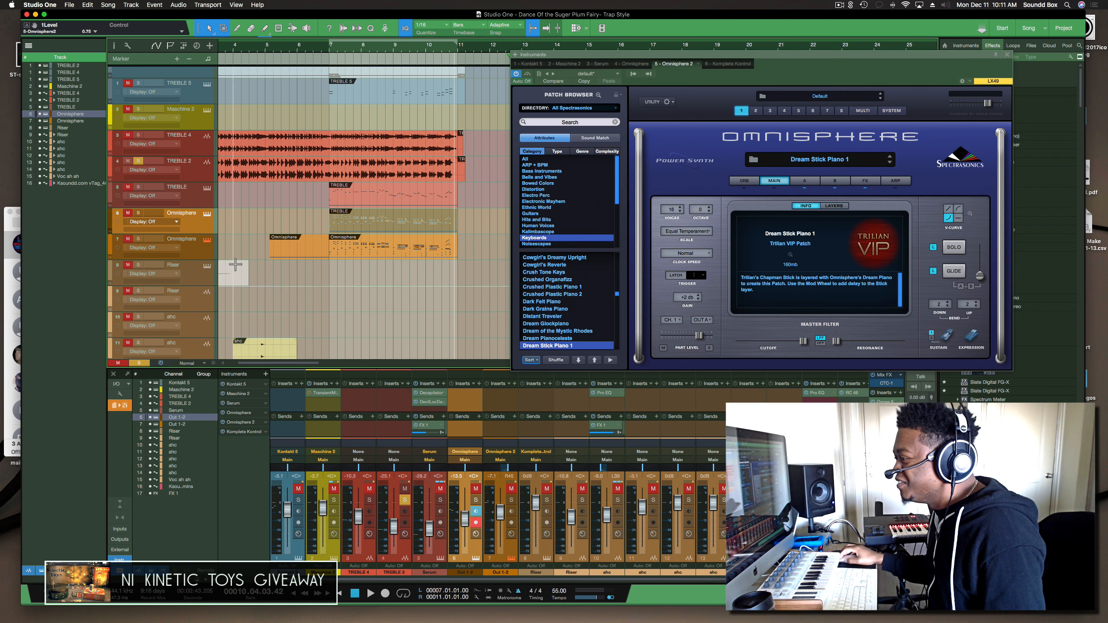
scroll(234, 265, left, 2)
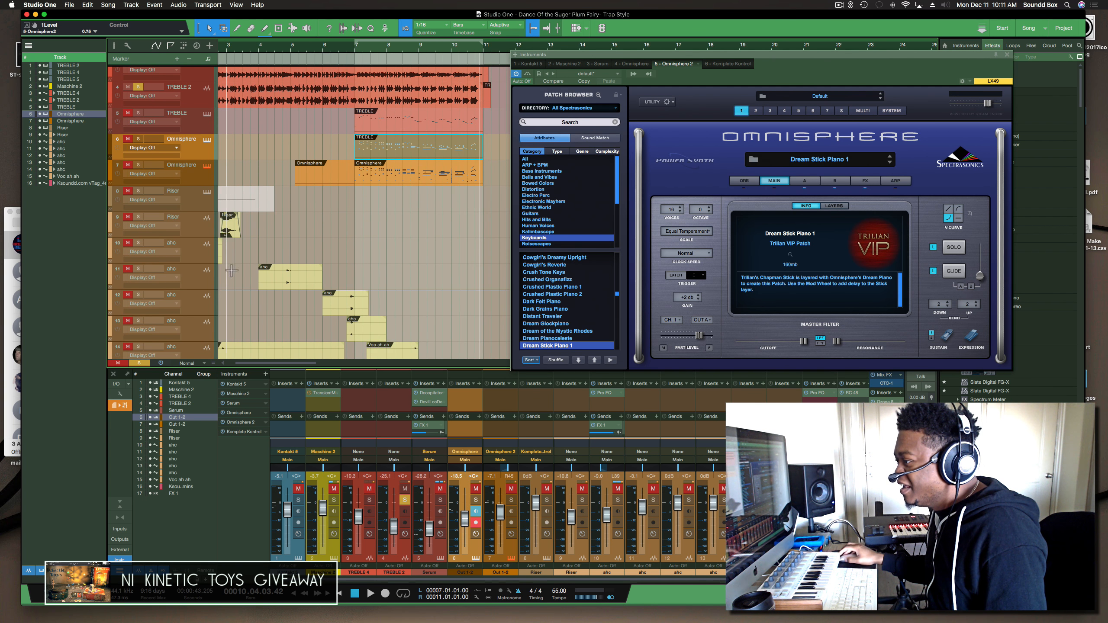
scroll(247, 261, left, 3)
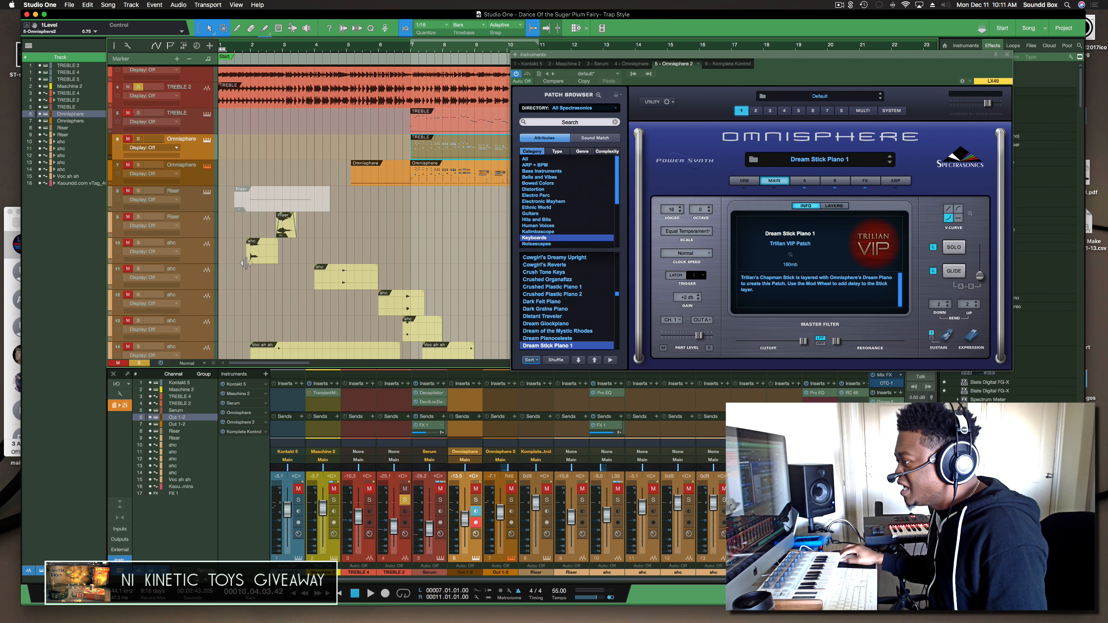
scroll(246, 262, down, 4)
scroll(245, 263, down, 1)
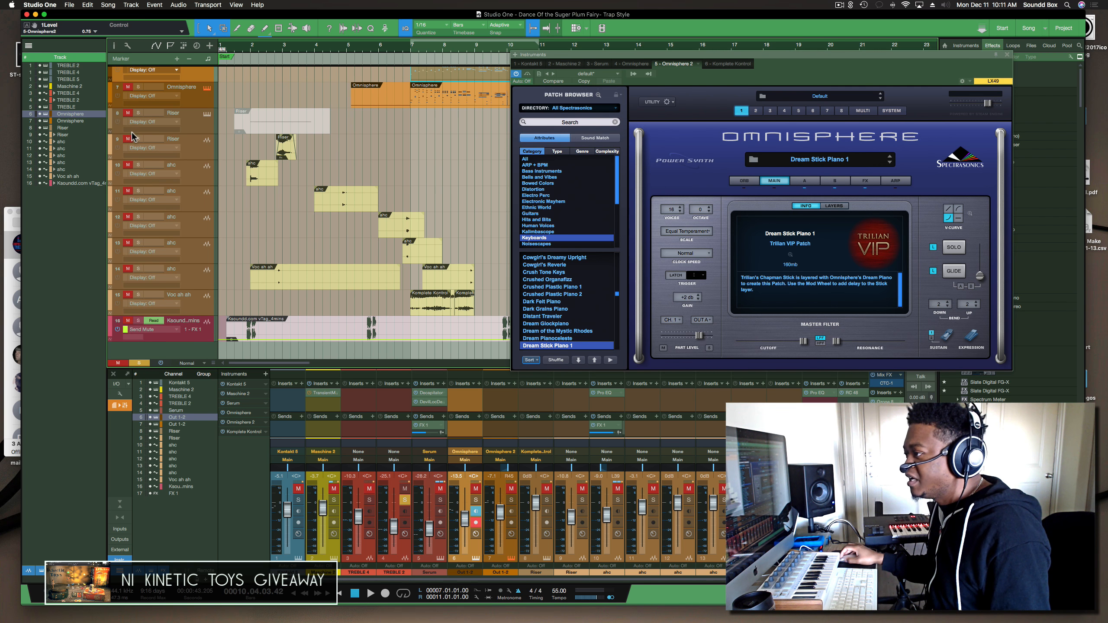
click(201, 147)
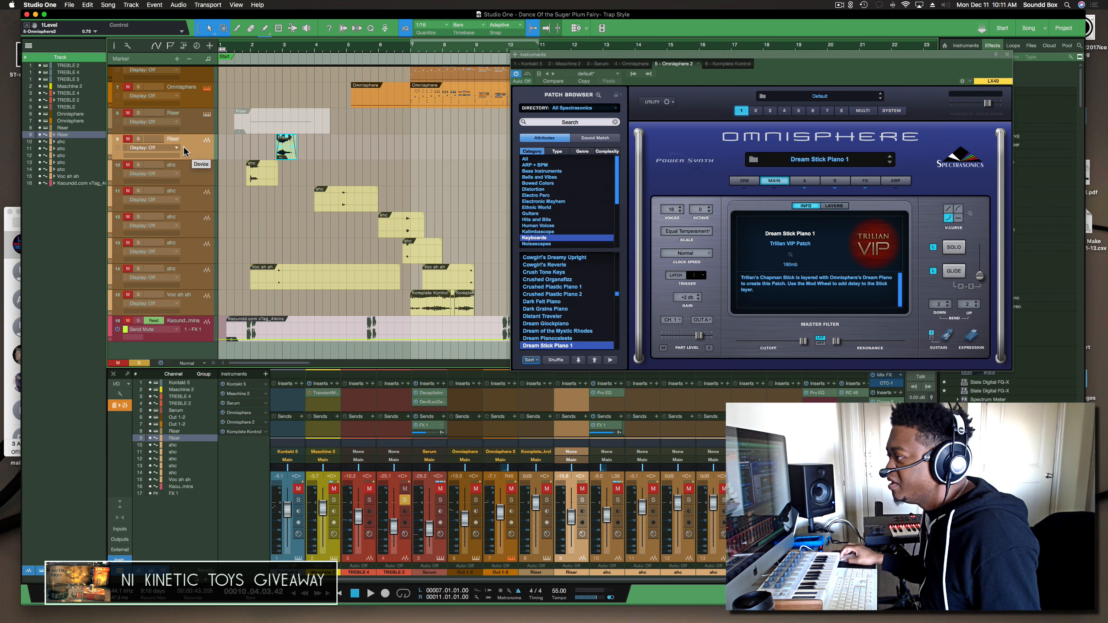
click(208, 114)
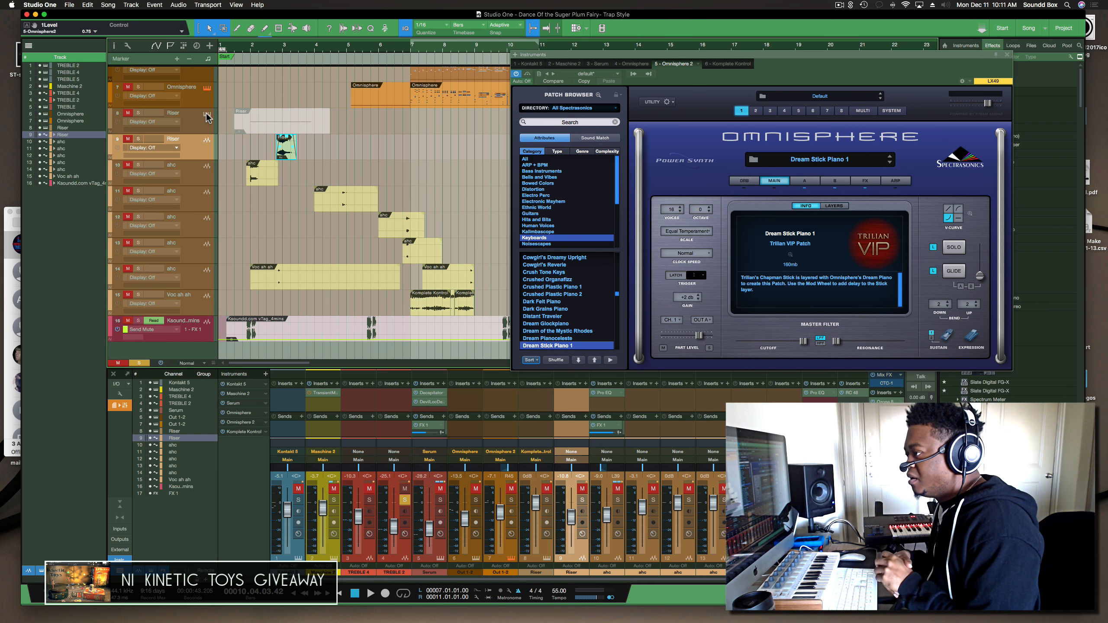
click(207, 114)
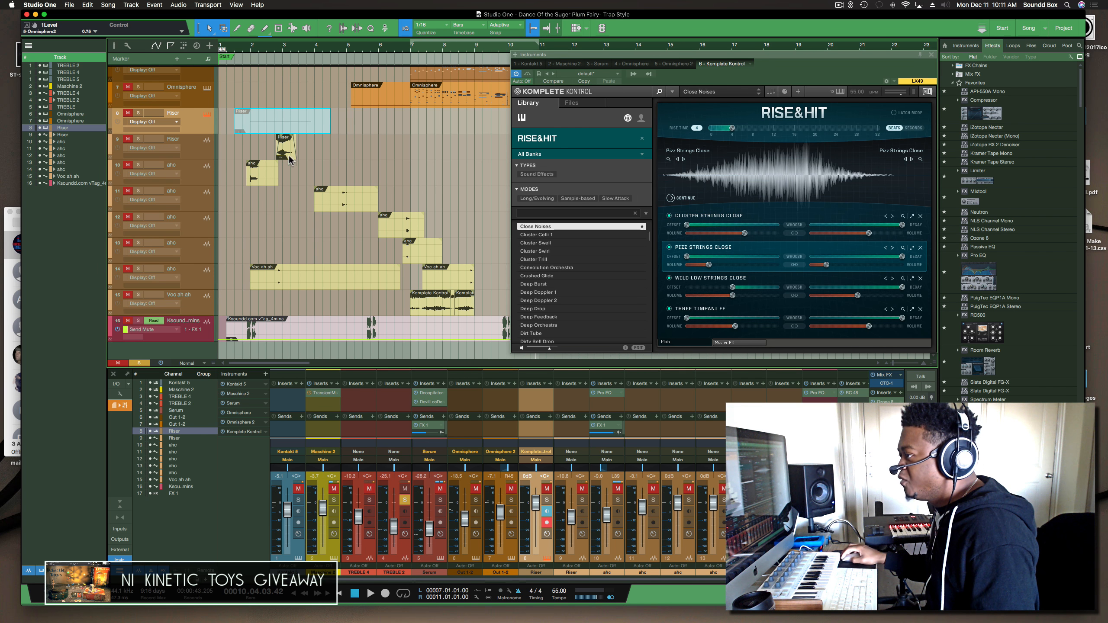
Play from bar 2 with the second Riser track soloed, stop playback, and close the Komplete Kontrol window
click(252, 48)
key(space)
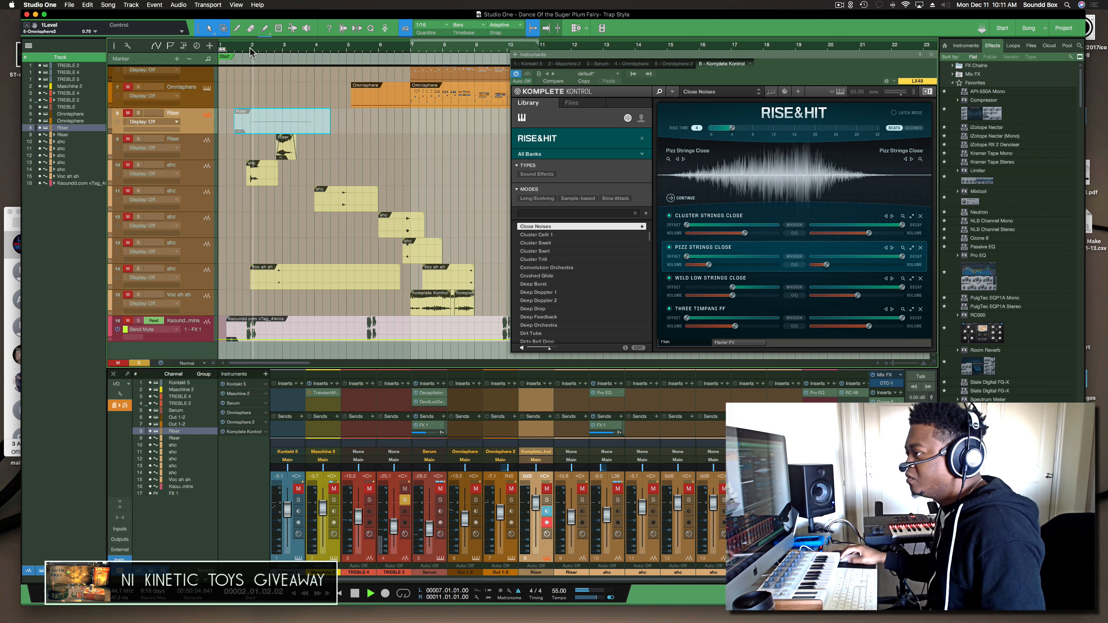
click(138, 139)
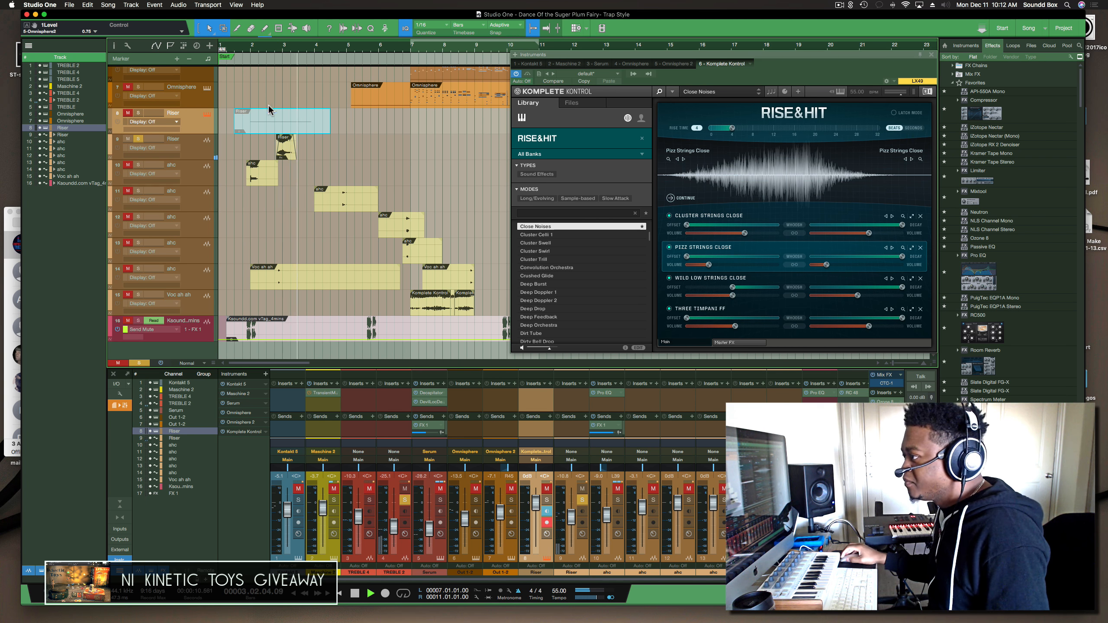
key(space)
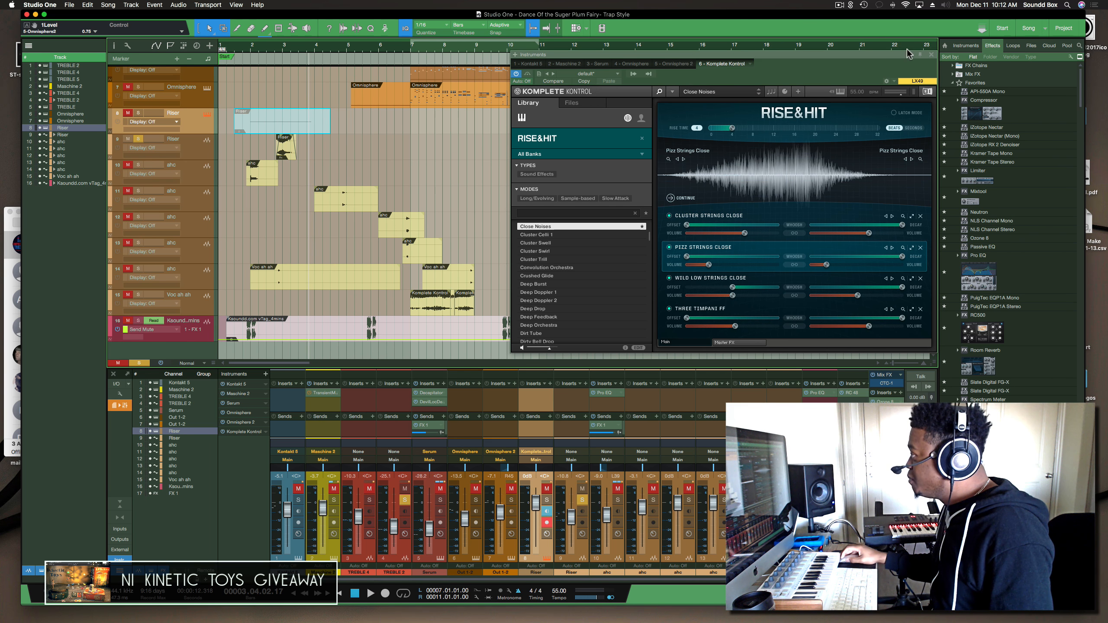
drag(882, 53, 843, 92)
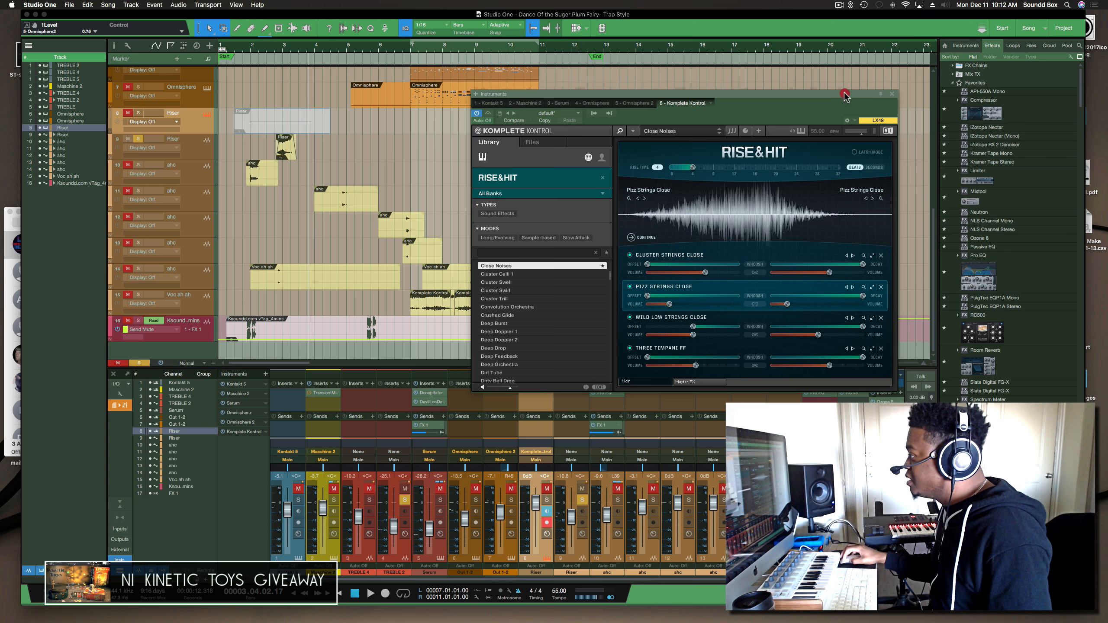
click(891, 94)
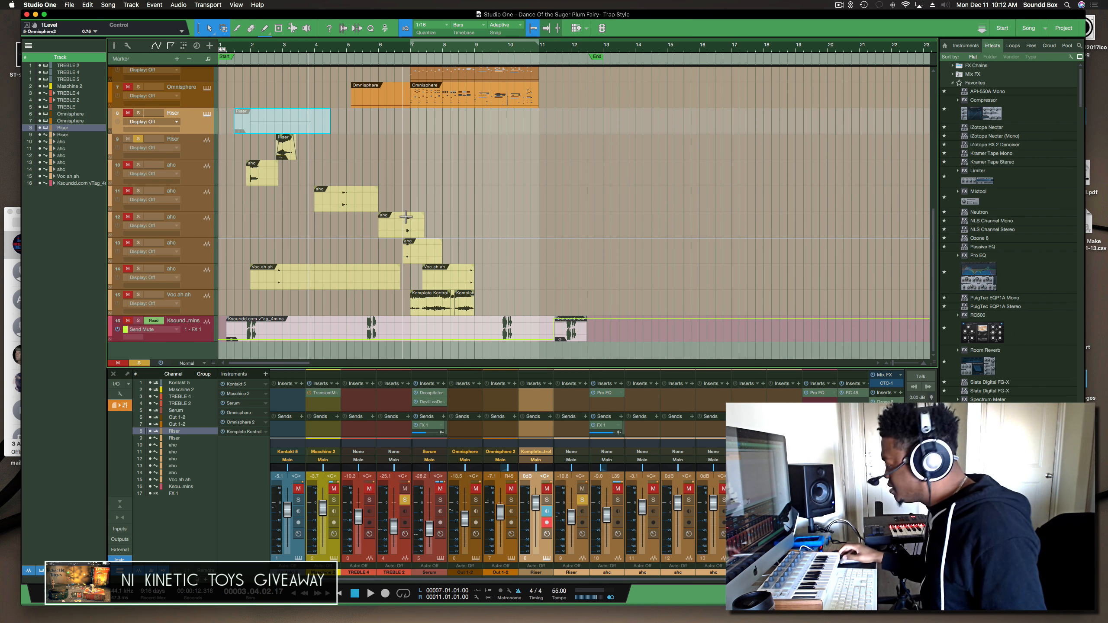
Open the Maschine 2 instrument, solo its track in place of the others, and play the song from the start
click(173, 336)
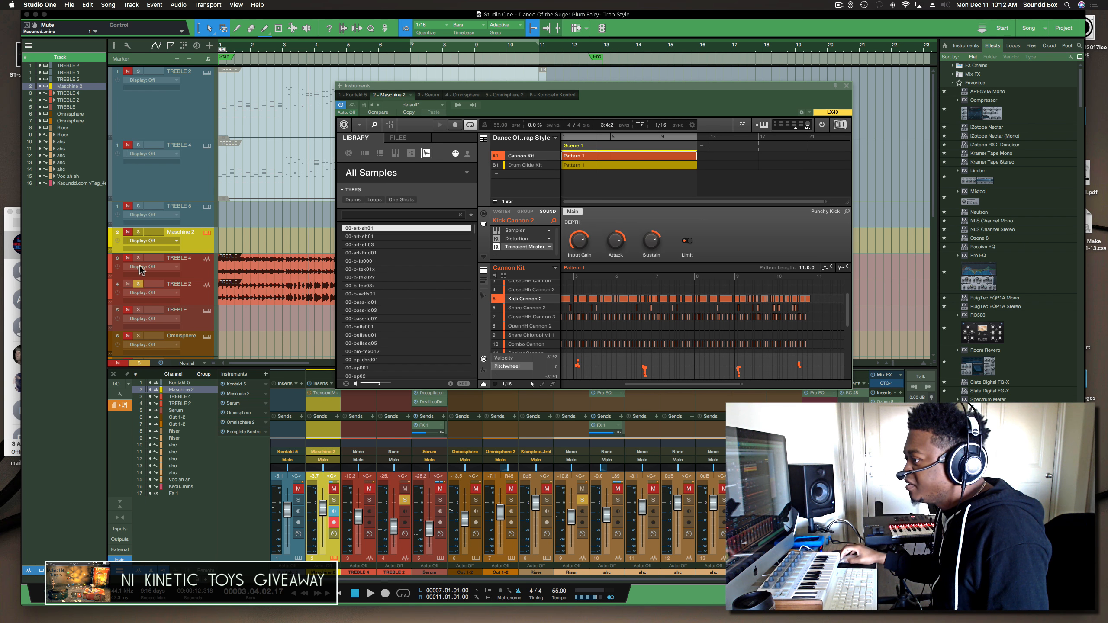
click(137, 234)
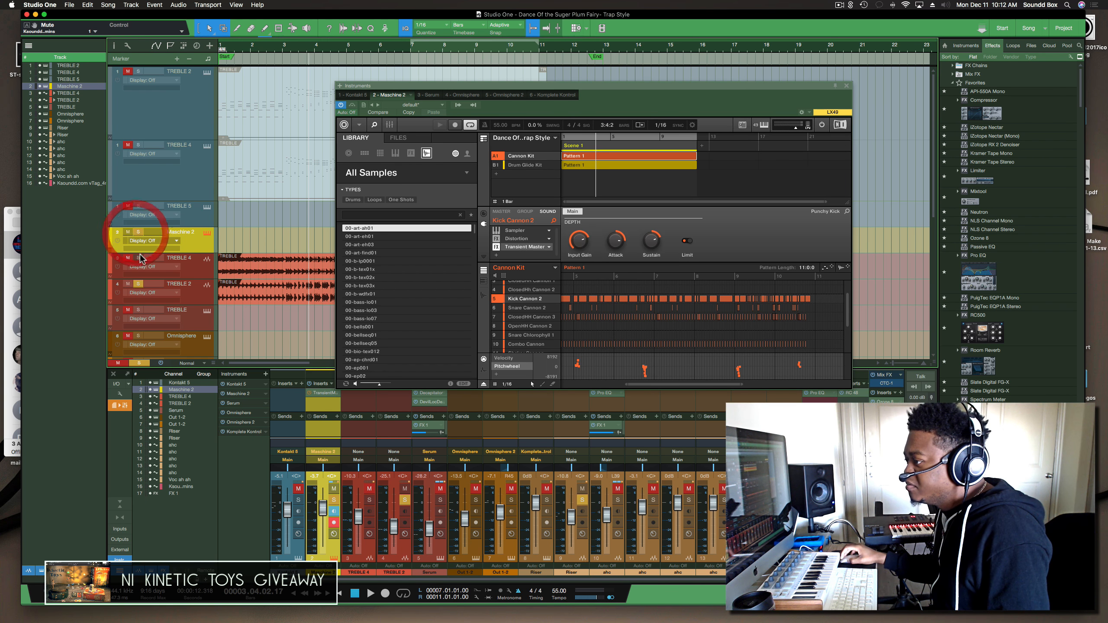
click(138, 364)
click(136, 232)
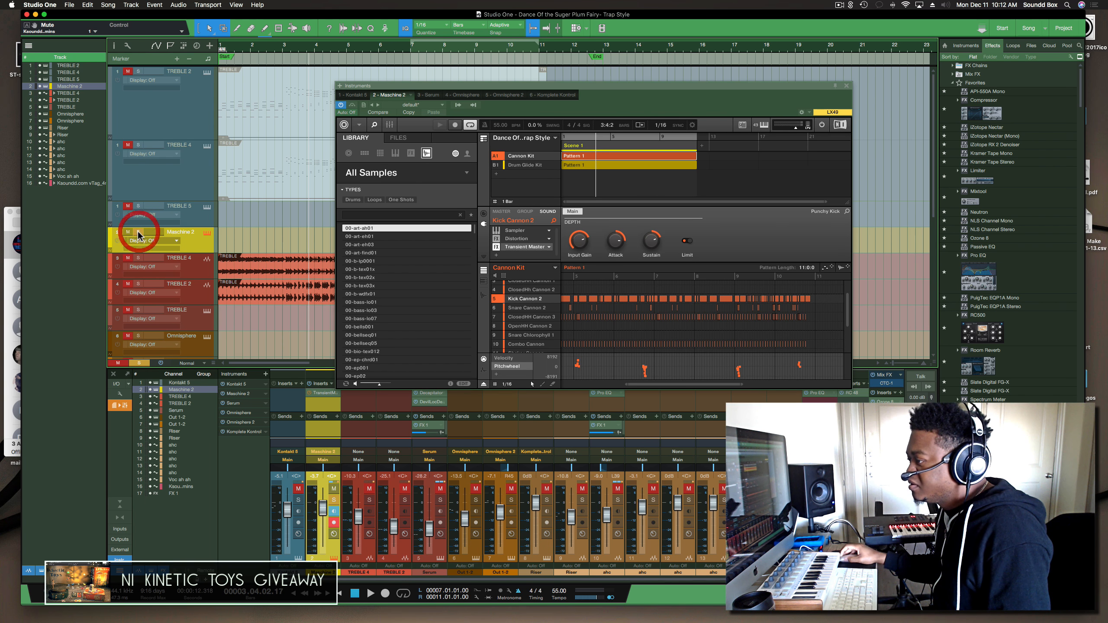
click(427, 154)
key(space)
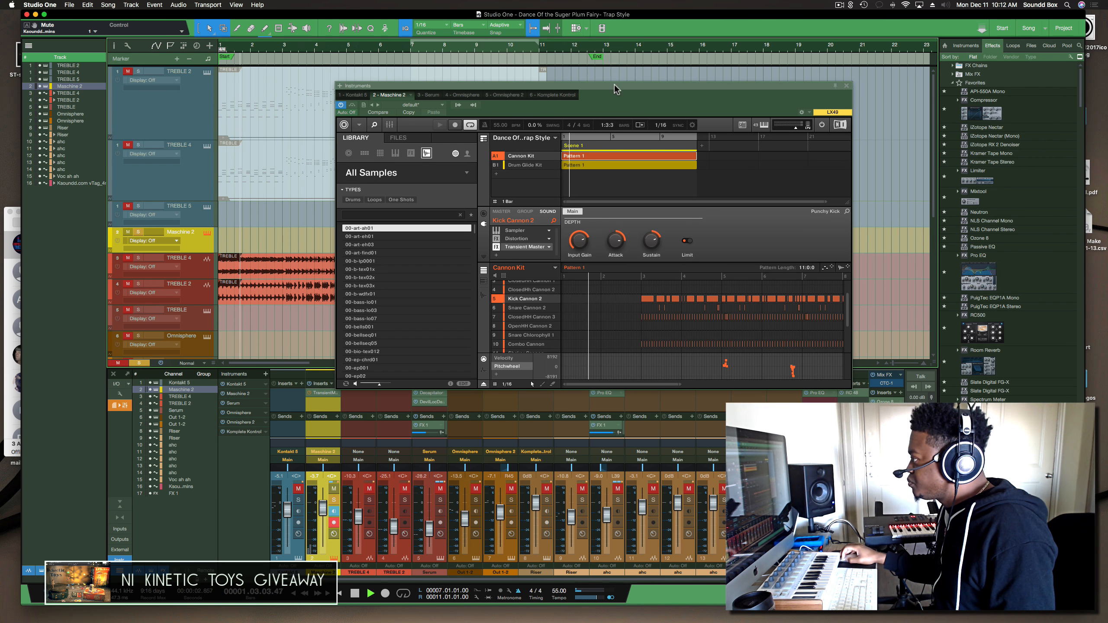
Open the CTC-1 Mix FX of the Main channel and arrange its window beside the Maschine 2 window
drag(615, 89, 574, 38)
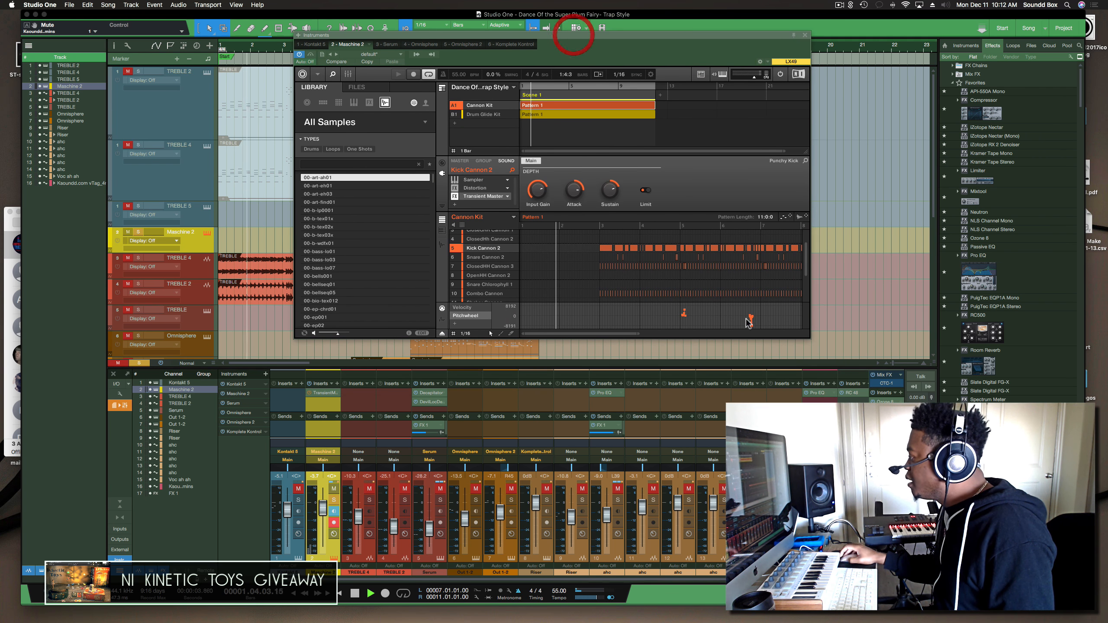
click(887, 384)
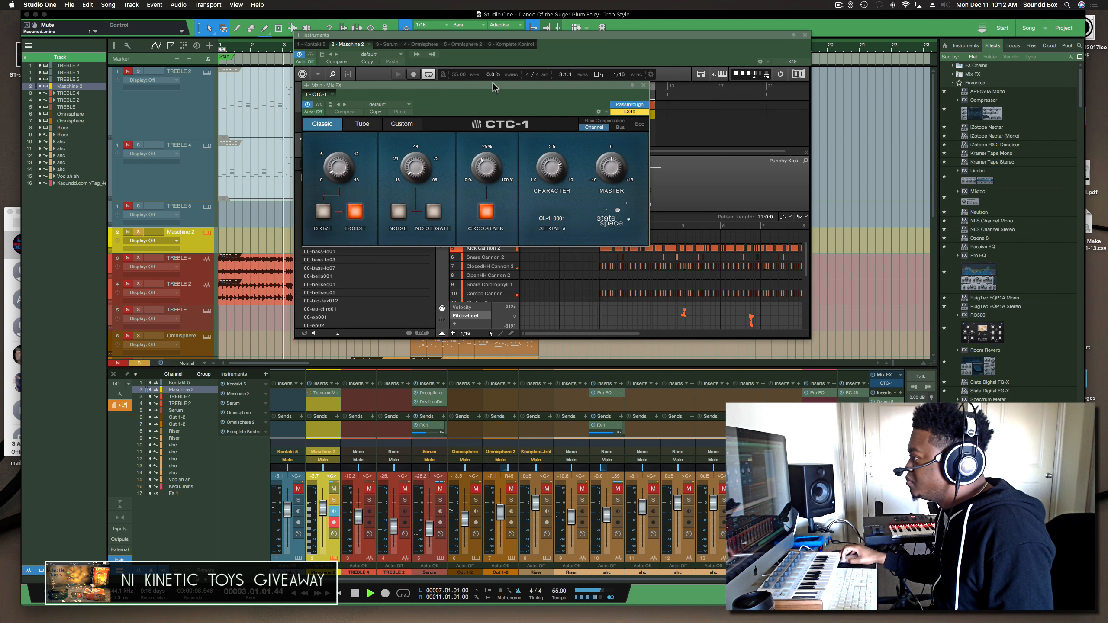
drag(493, 88, 944, 99)
drag(685, 41, 530, 49)
drag(857, 105, 789, 100)
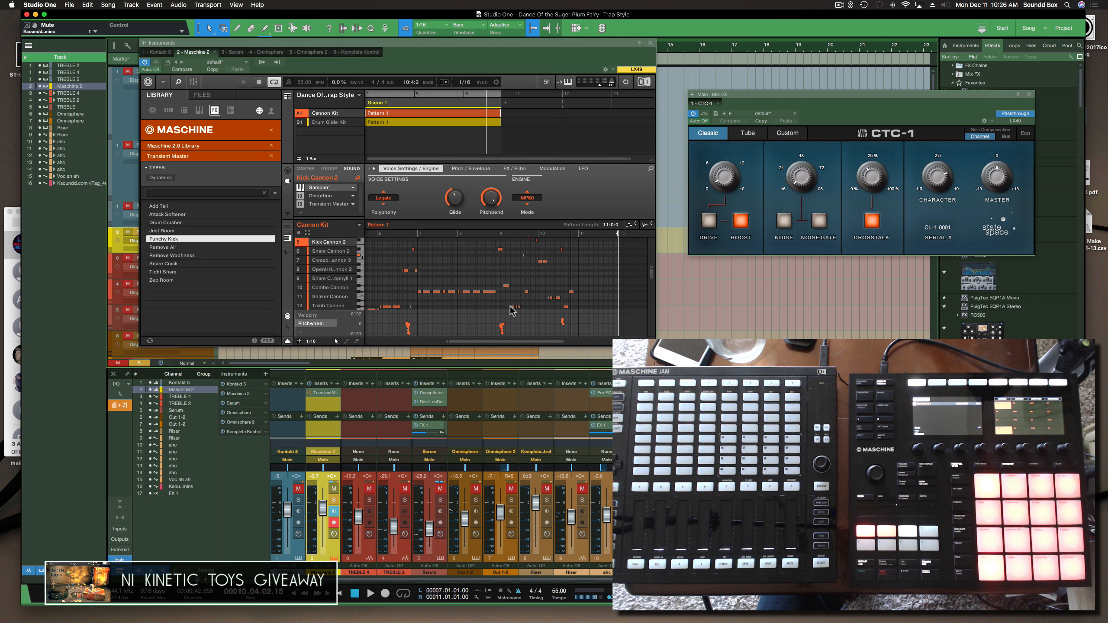
Examine the Kick Cannon 2 pitchwheel automation along the Cannon Kit pattern in Maschine 2
drag(563, 343, 475, 332)
scroll(475, 332, left, 9)
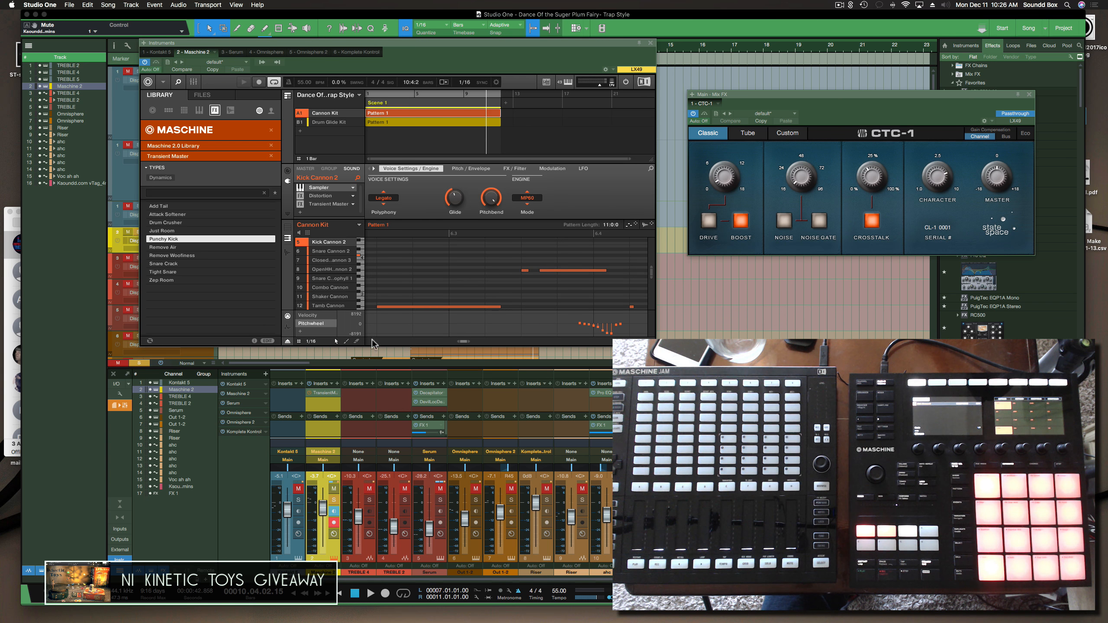
scroll(463, 324, right, 3)
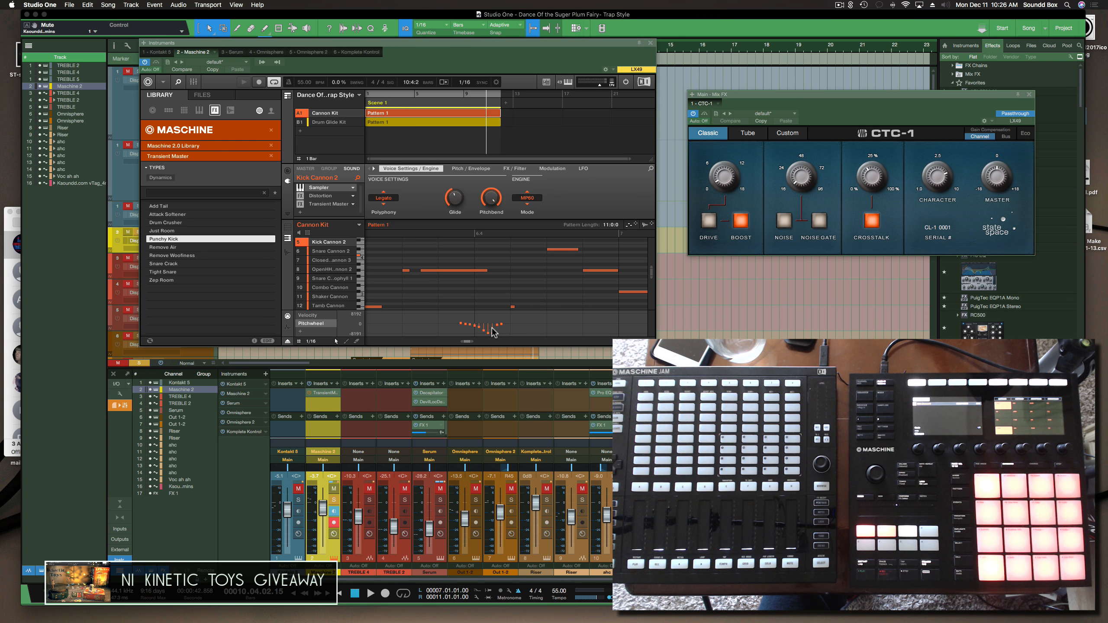
scroll(495, 325, right, 12)
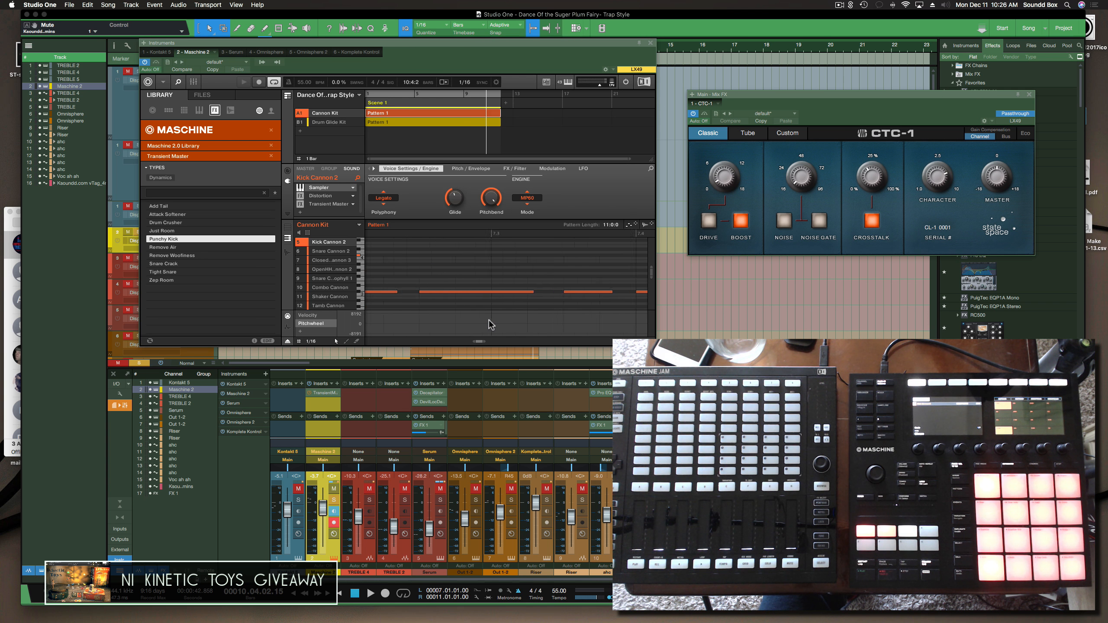
scroll(491, 325, right, 15)
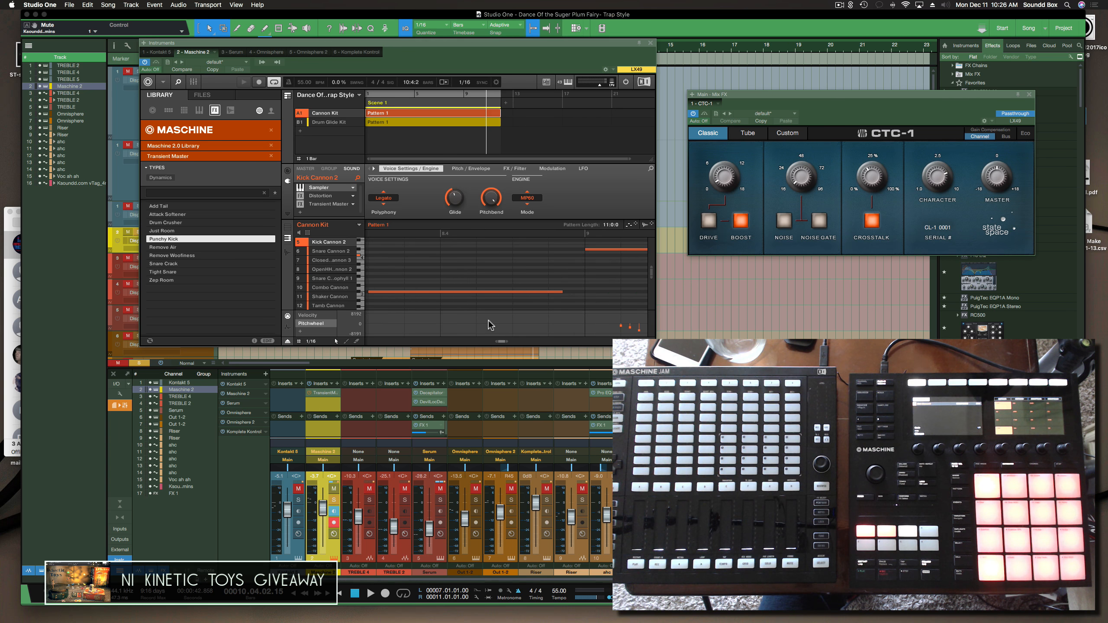
scroll(428, 325, left, 3)
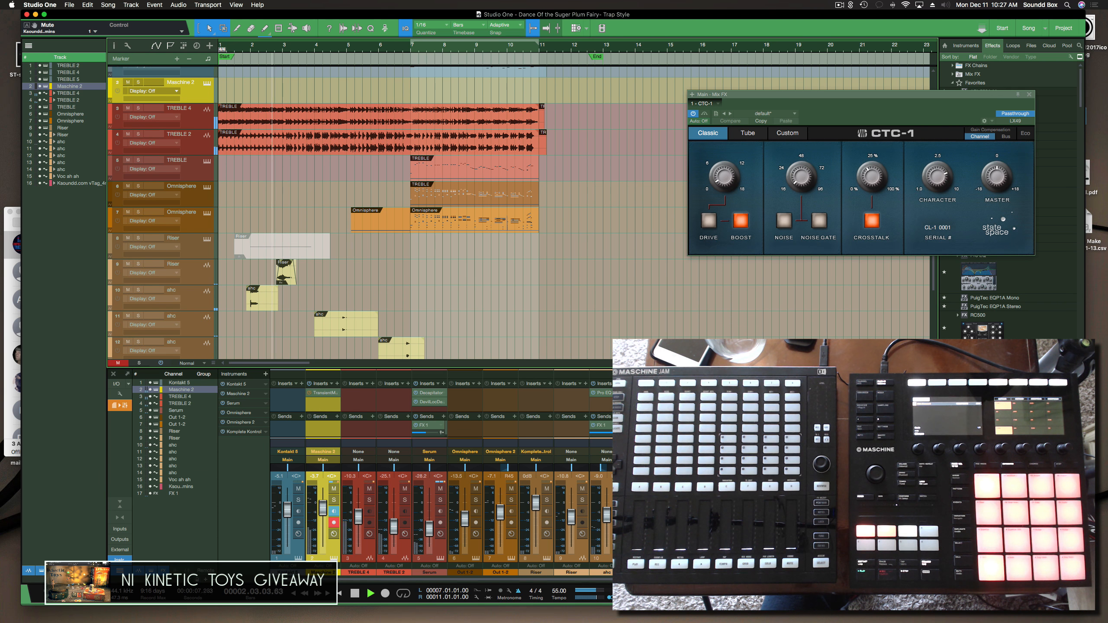
Open Ozone 8 on the Main channel and look through its Imager, Dynamics, Equalizer and Maximizer modules
click(919, 415)
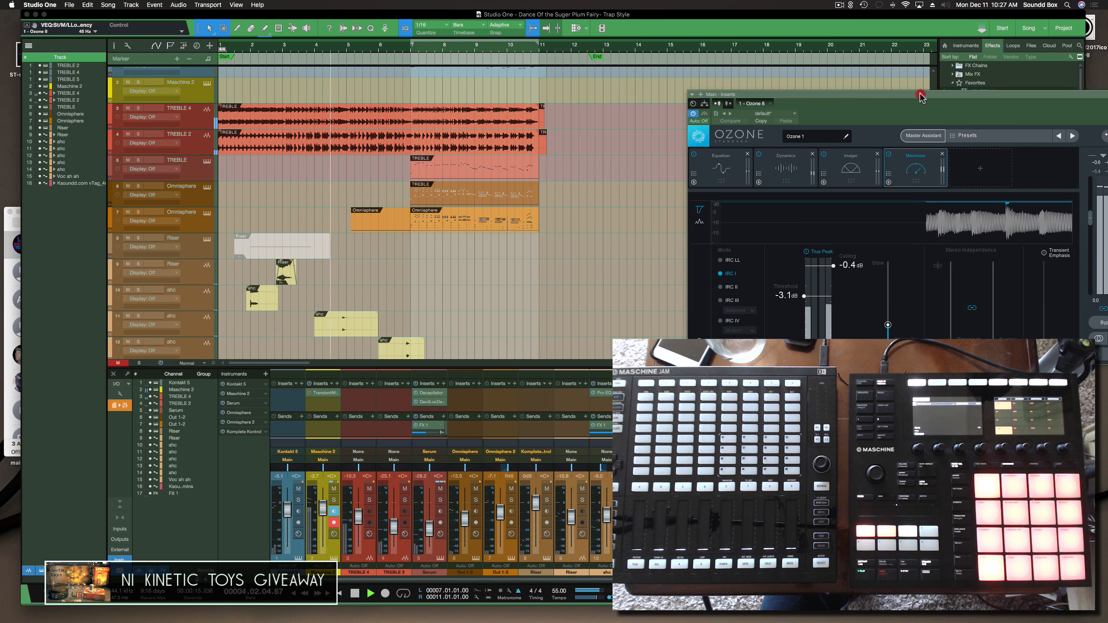
drag(918, 98, 801, 105)
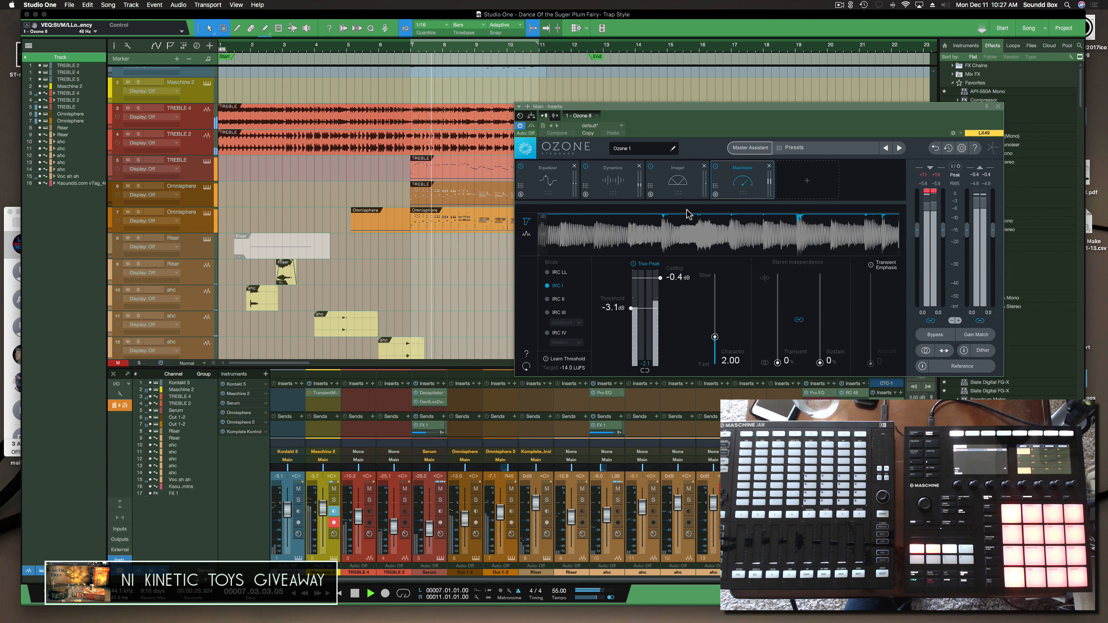
click(679, 179)
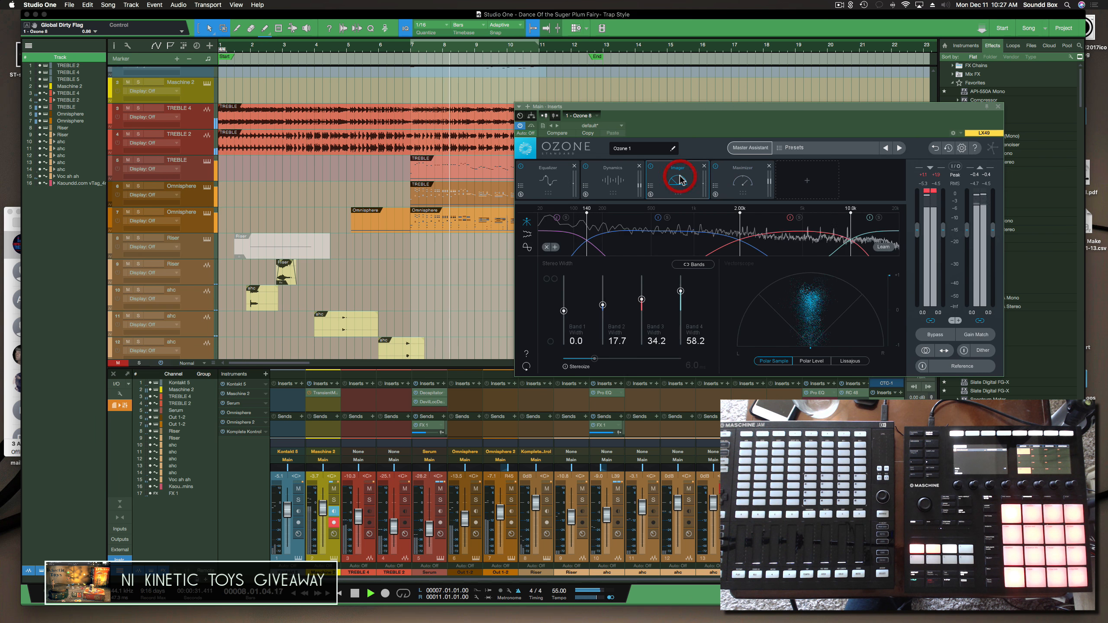
click(613, 179)
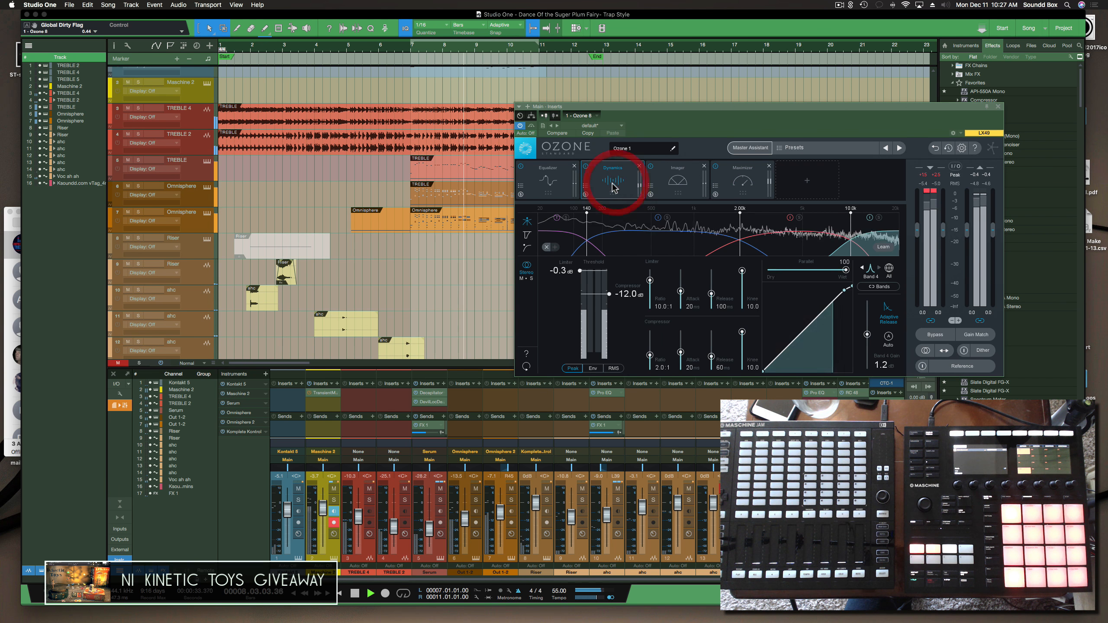
click(552, 180)
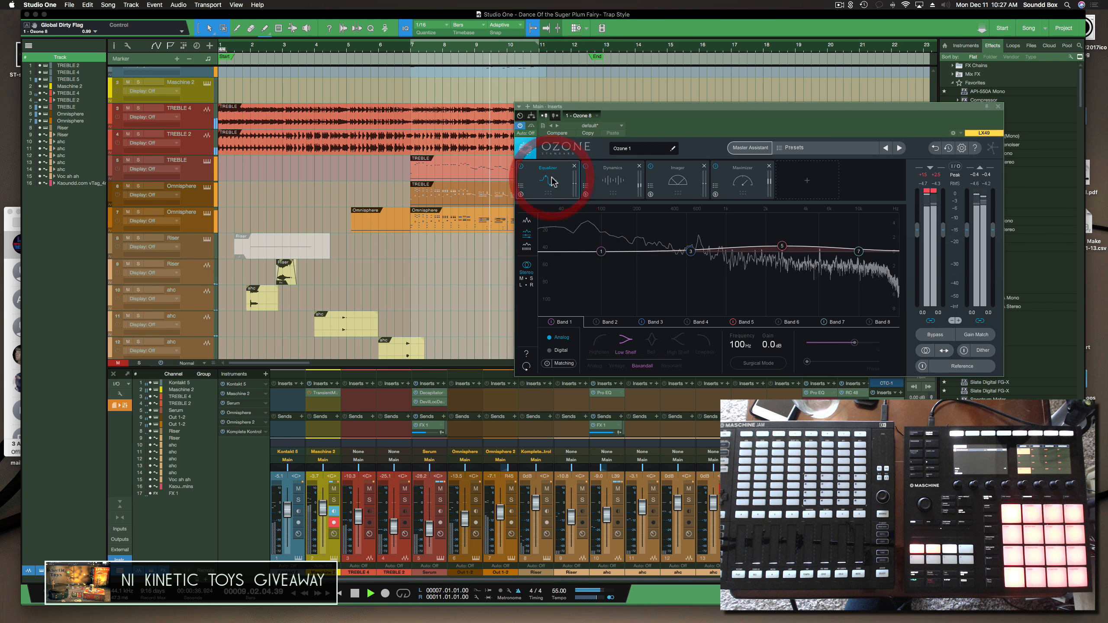
click(629, 185)
click(677, 180)
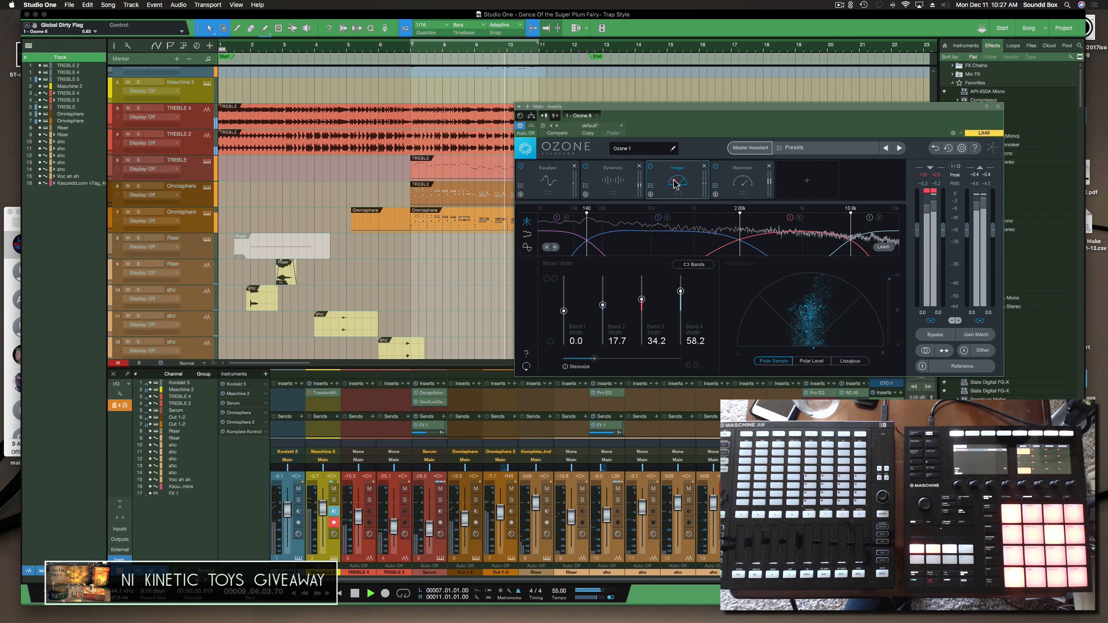
click(746, 183)
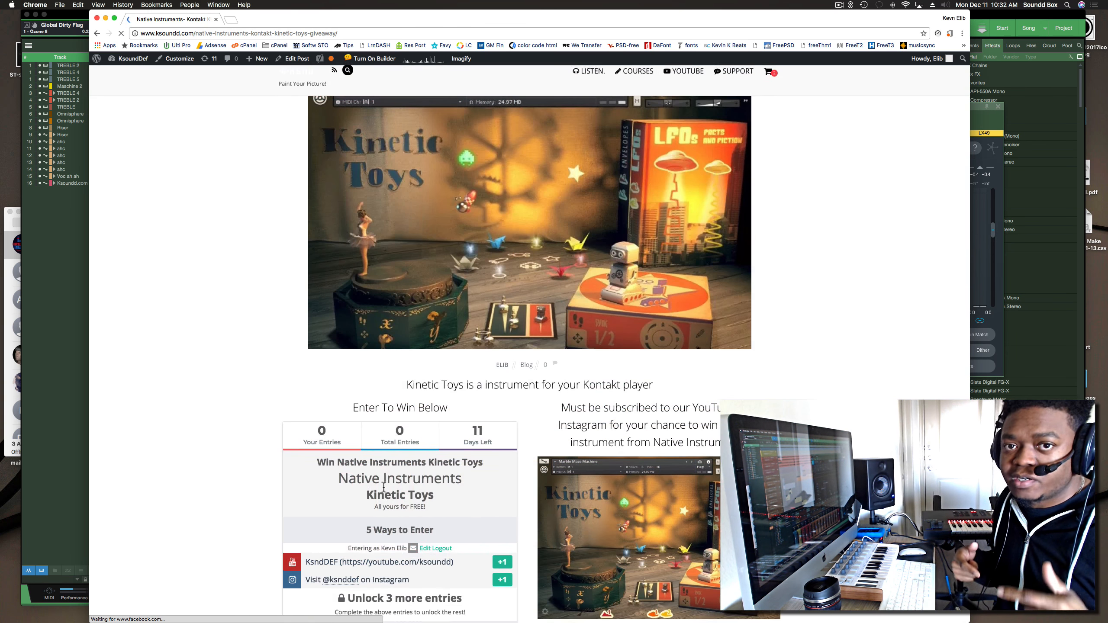
Read through the entry options on the Kinetic Toys giveaway page in Chrome
scroll(383, 487, down, 3)
scroll(384, 487, down, 5)
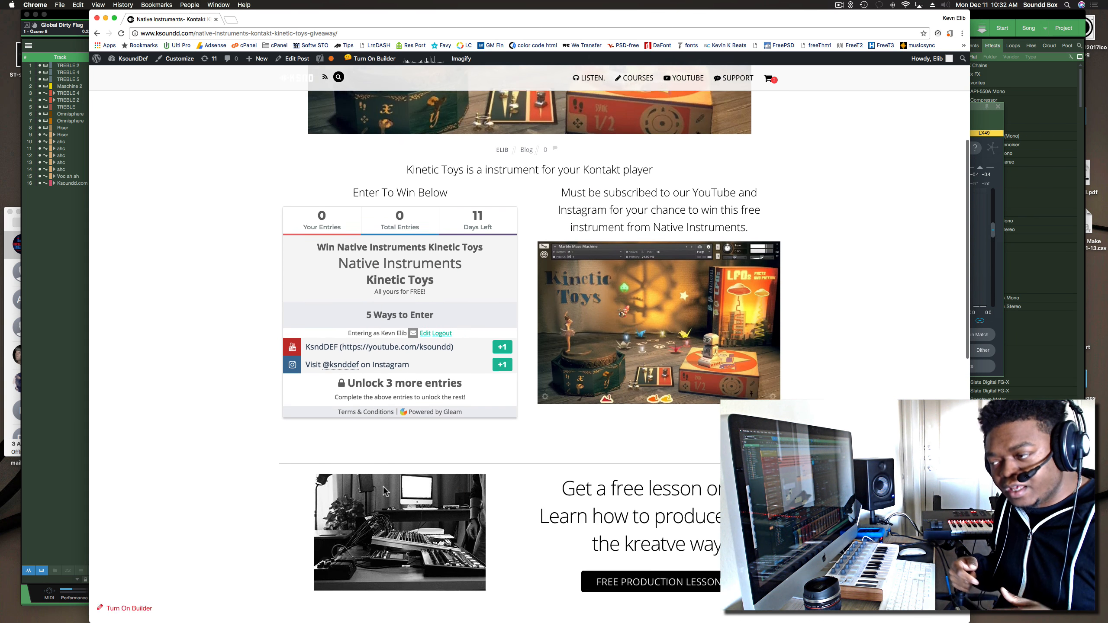
scroll(384, 492, down, 1)
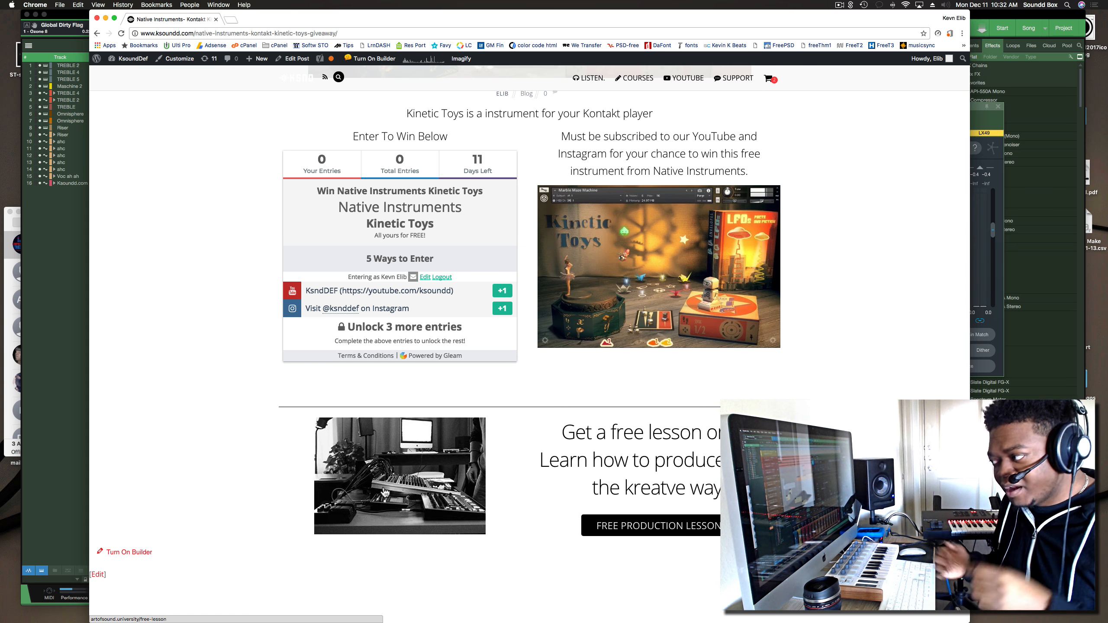